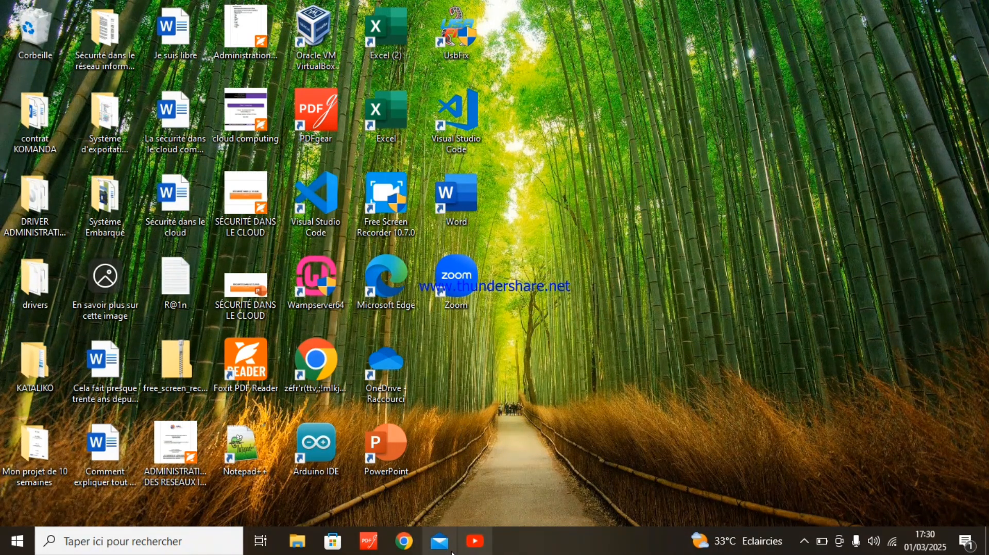
Step: Open Chrome, search Google for "trello" and go to the official Trello website
click(414, 539)
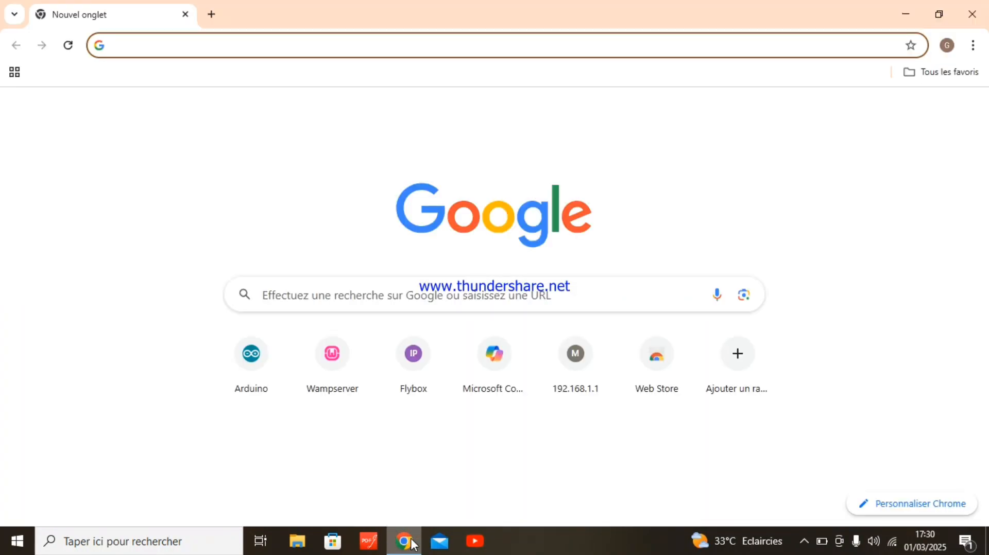
text(TRello)
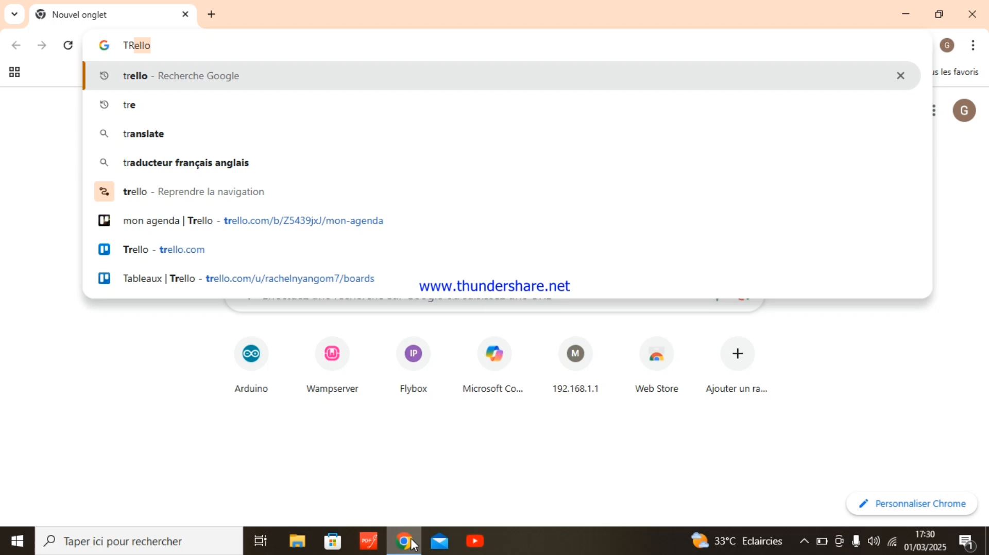
key(Return)
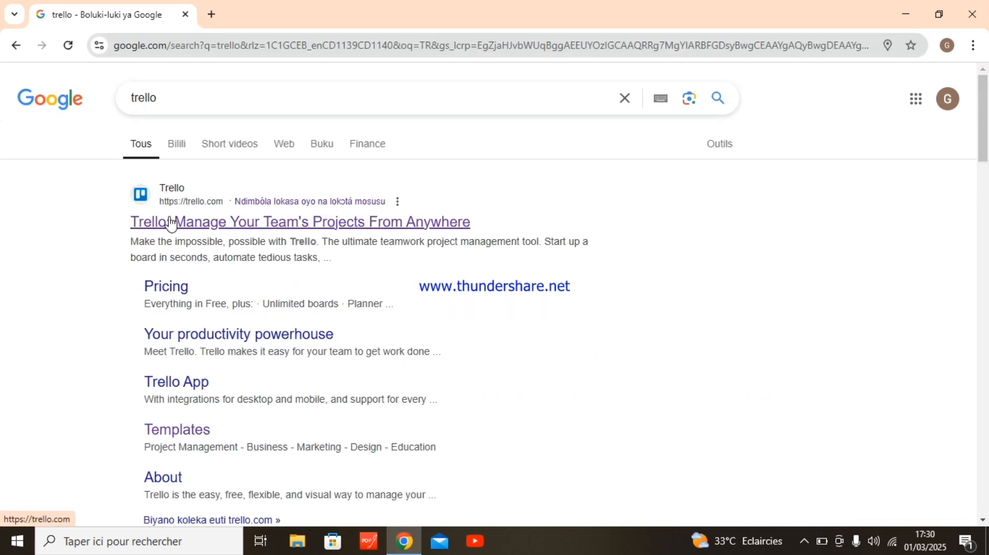
click(172, 224)
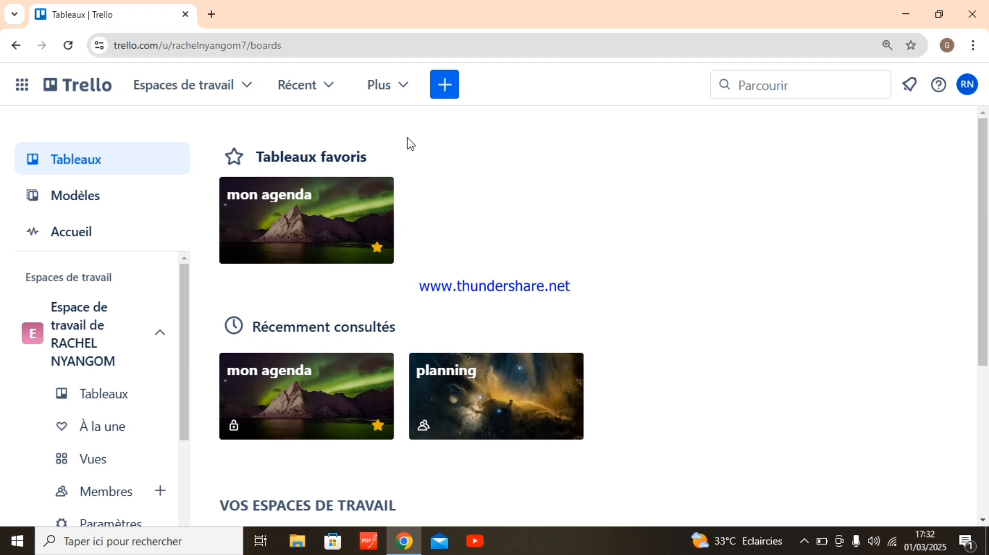
Step: Start creating a new blank board and title it "mon agenda"
click(445, 84)
click(461, 135)
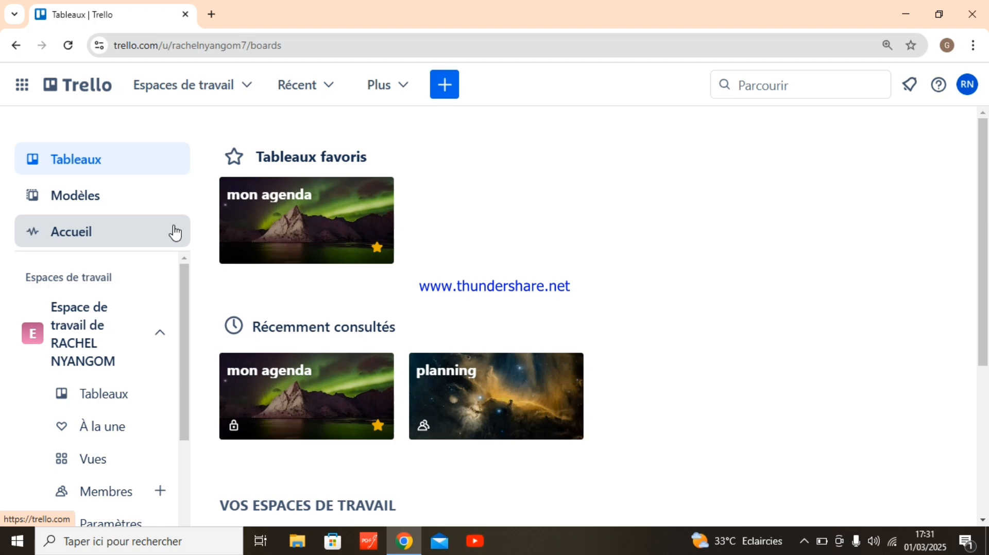
click(446, 86)
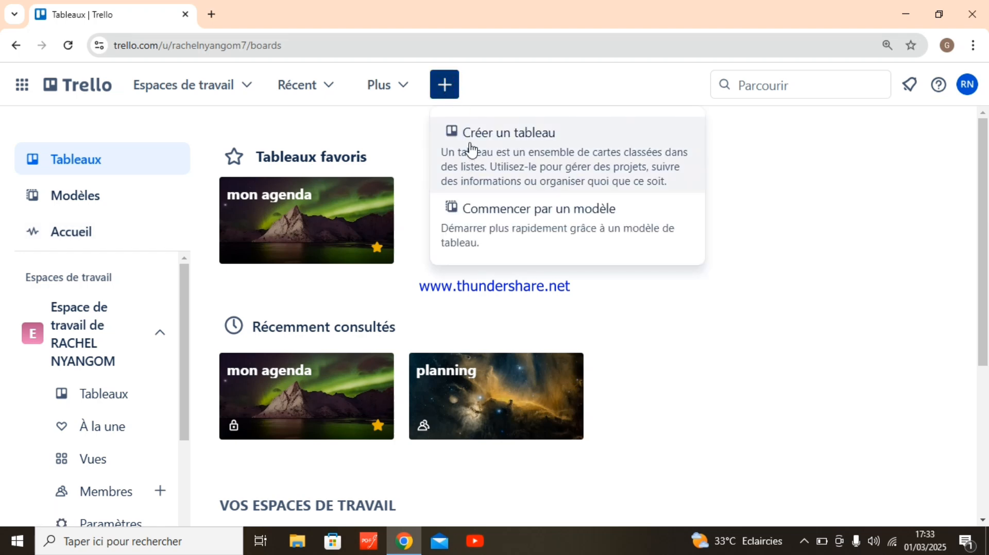
click(471, 149)
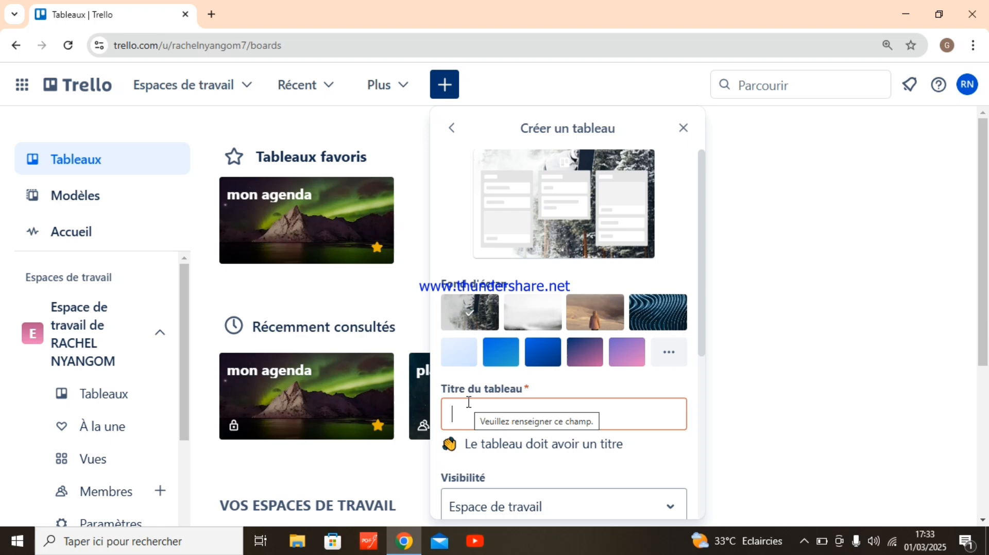
text(mon )
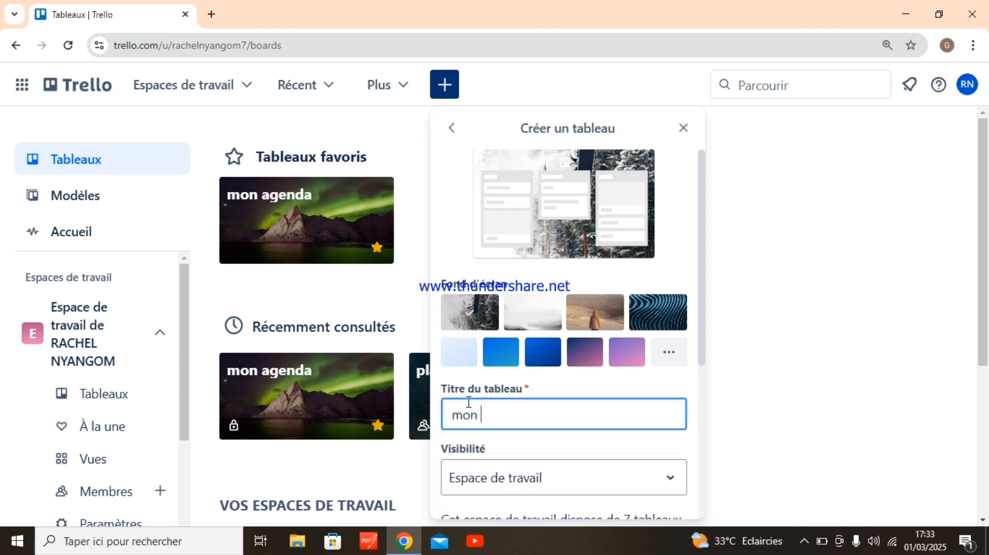
text(agendq)
key(BackSpace)
text(a)
Step: Set the new board's visibility to Privé and create the board
click(679, 484)
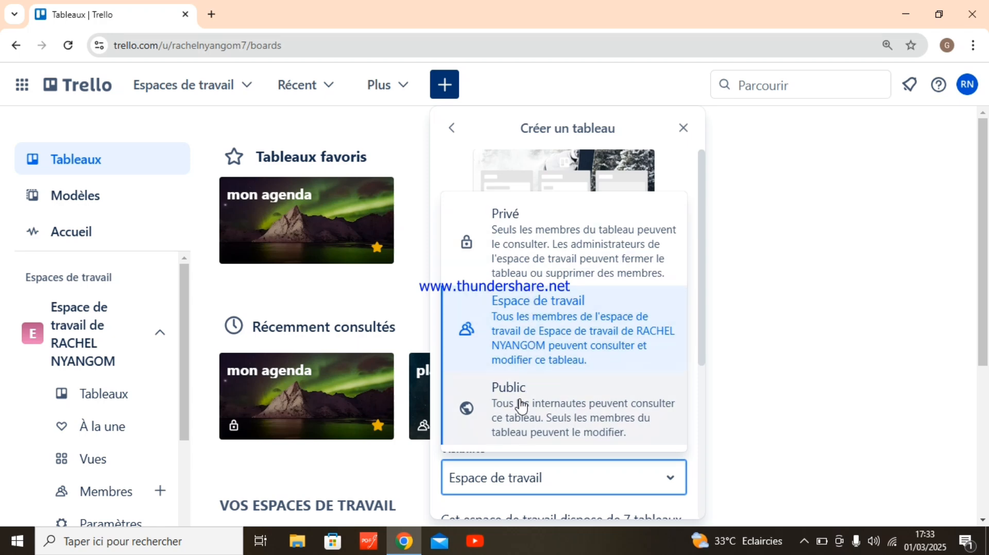
click(531, 274)
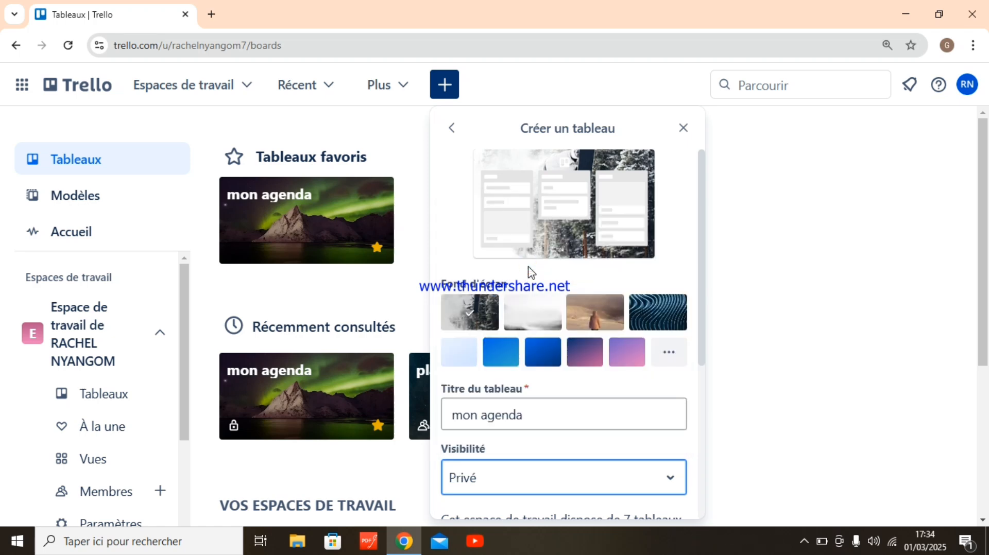
drag(703, 287, 704, 347)
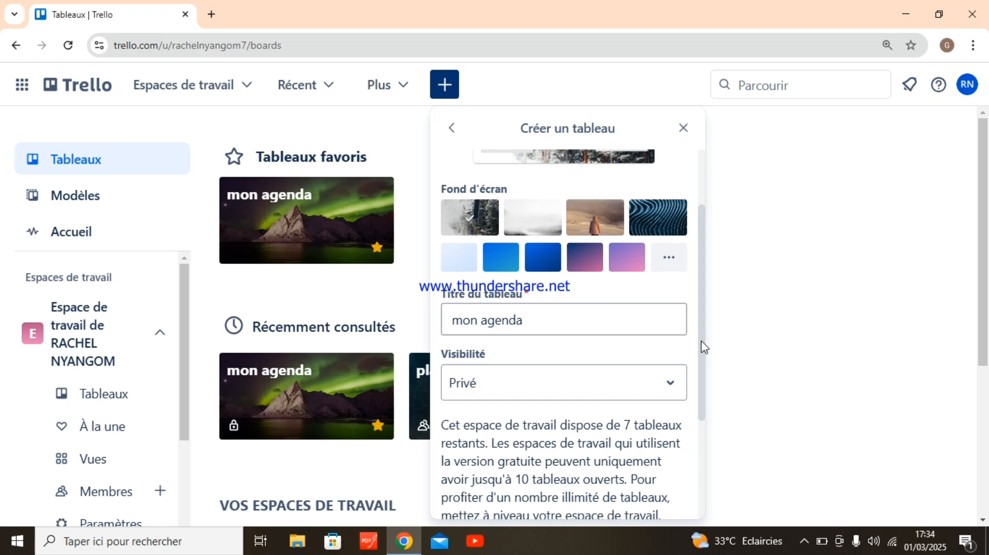
drag(704, 348, 704, 404)
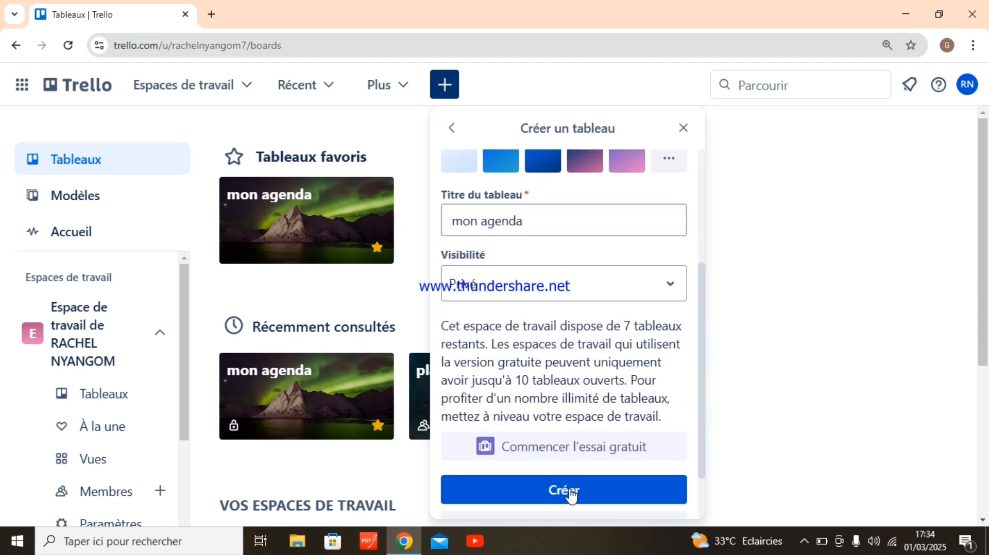
click(570, 492)
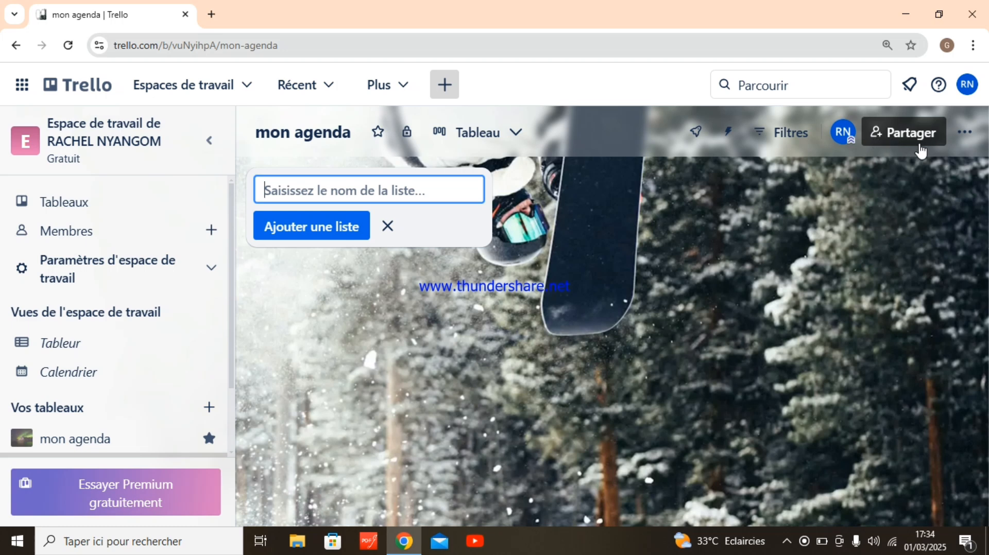
Step: Change the board's background to the Unsplash photo of a fir tree under a starry pink sky
click(962, 135)
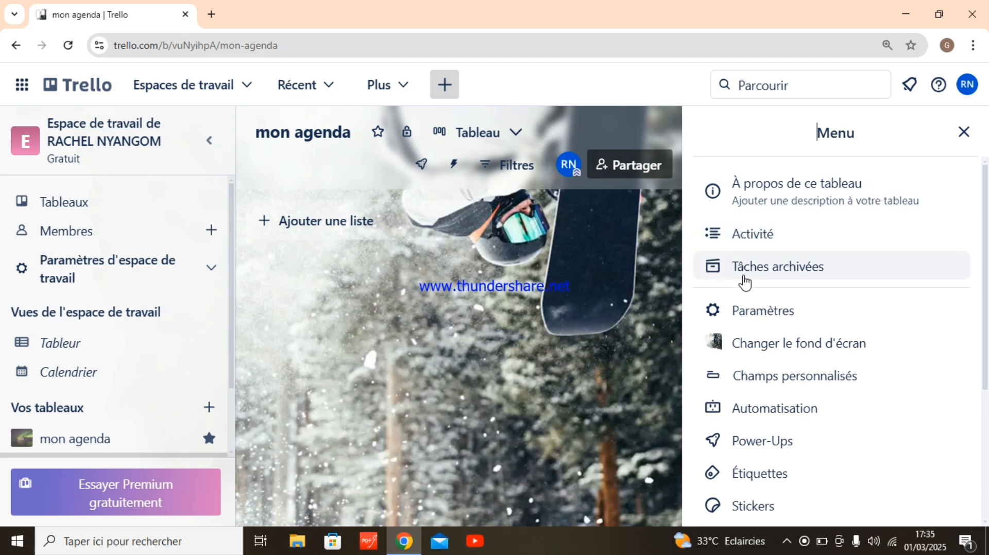
right_click(806, 354)
click(806, 351)
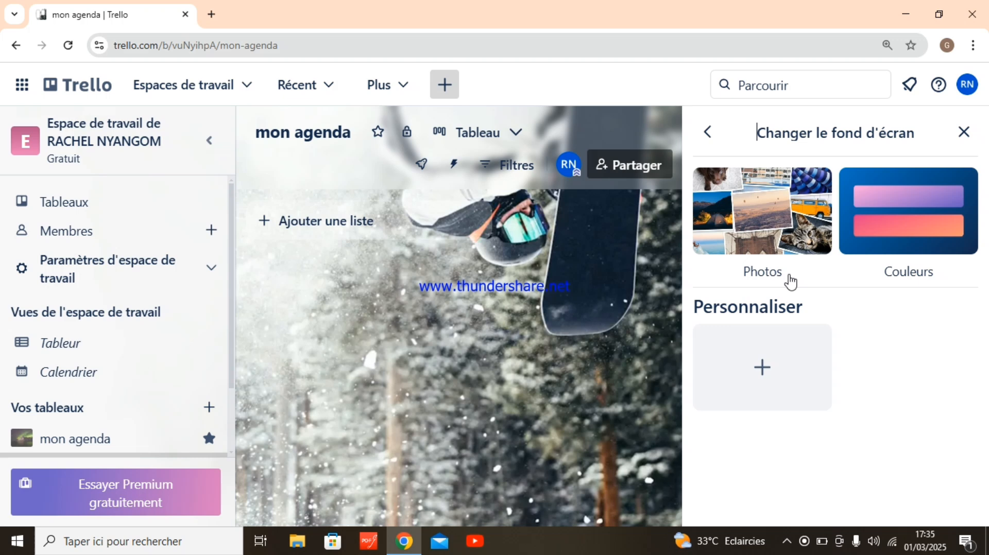
right_click(762, 217)
click(762, 216)
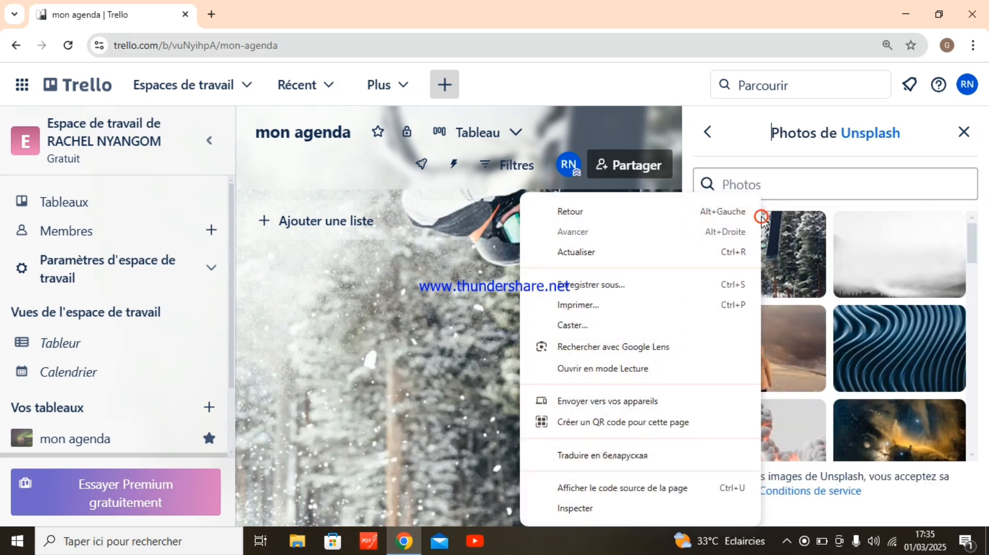
click(855, 221)
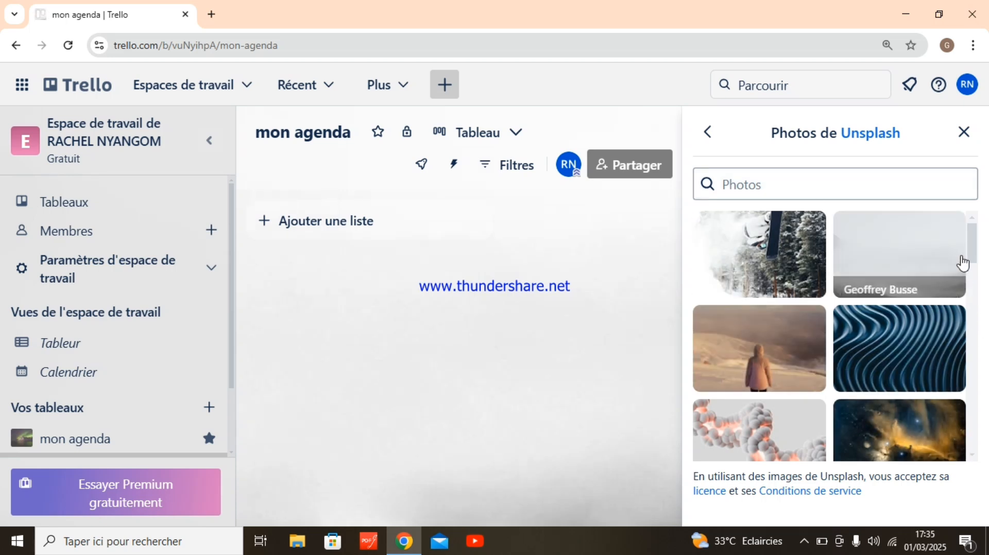
drag(967, 256, 968, 407)
click(868, 256)
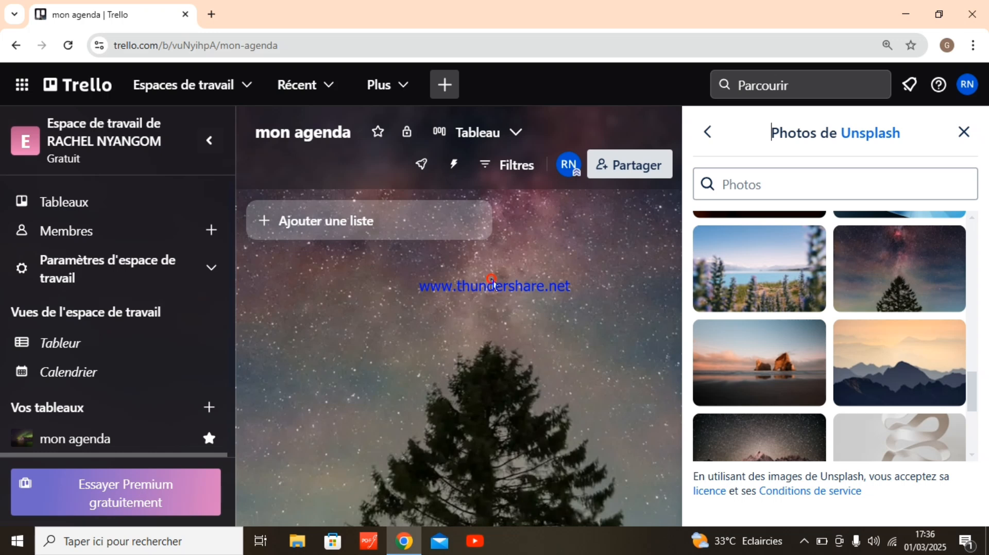
click(957, 135)
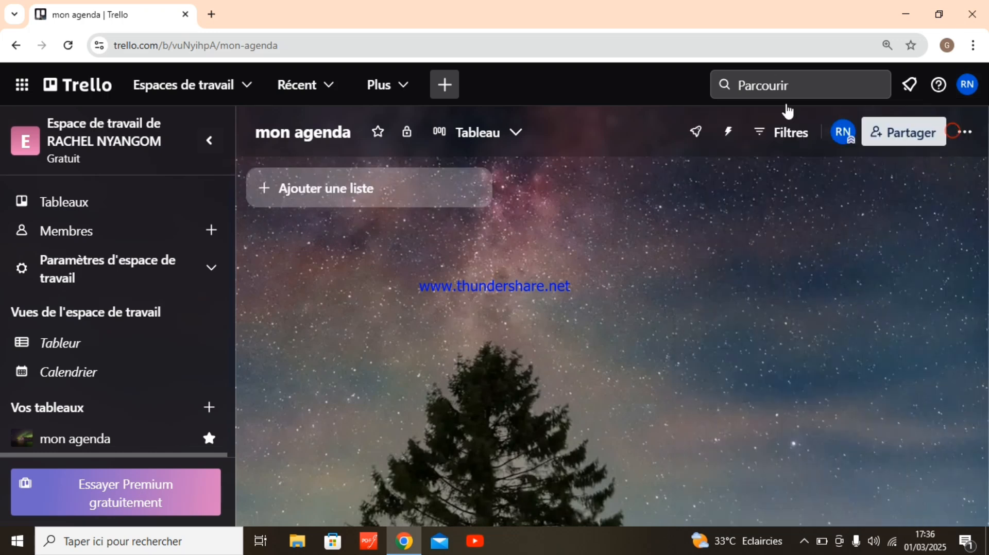
Step: Add a first list named "OBJECTIF" to the board
click(333, 199)
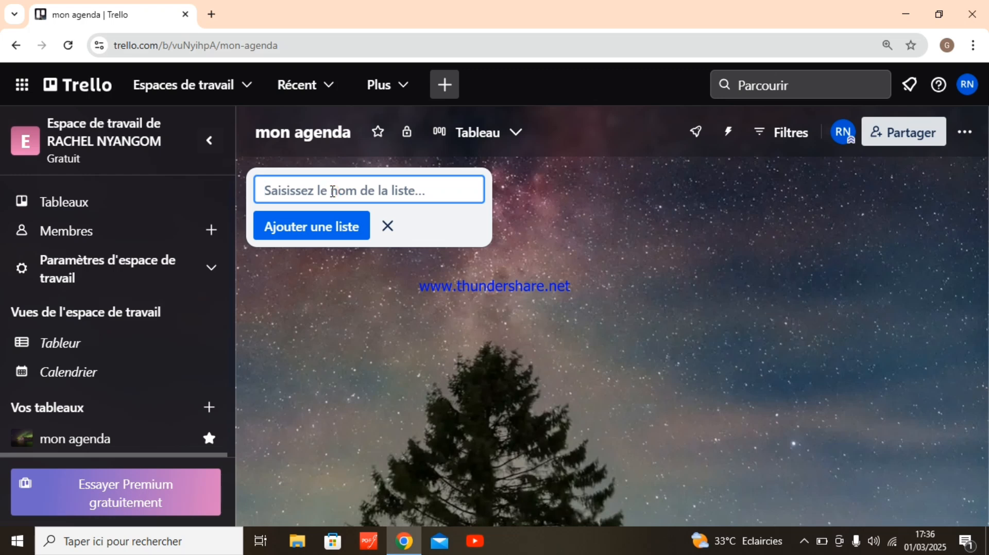
text(o)
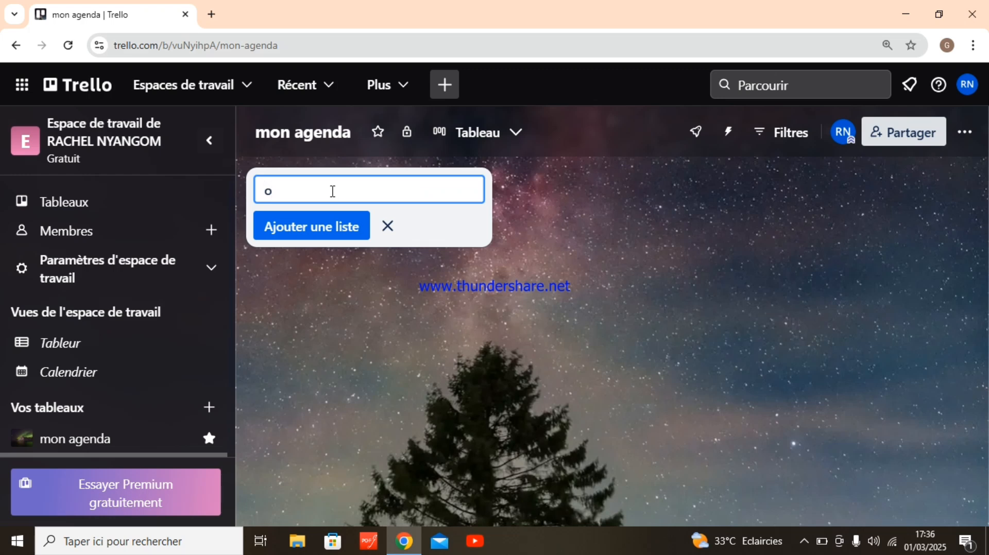
key(BackSpace)
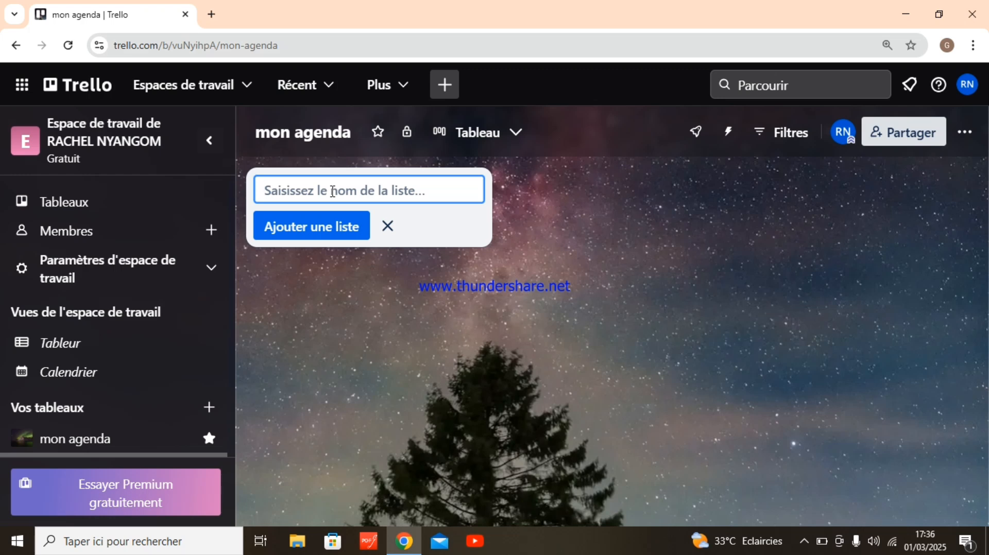
text(O)
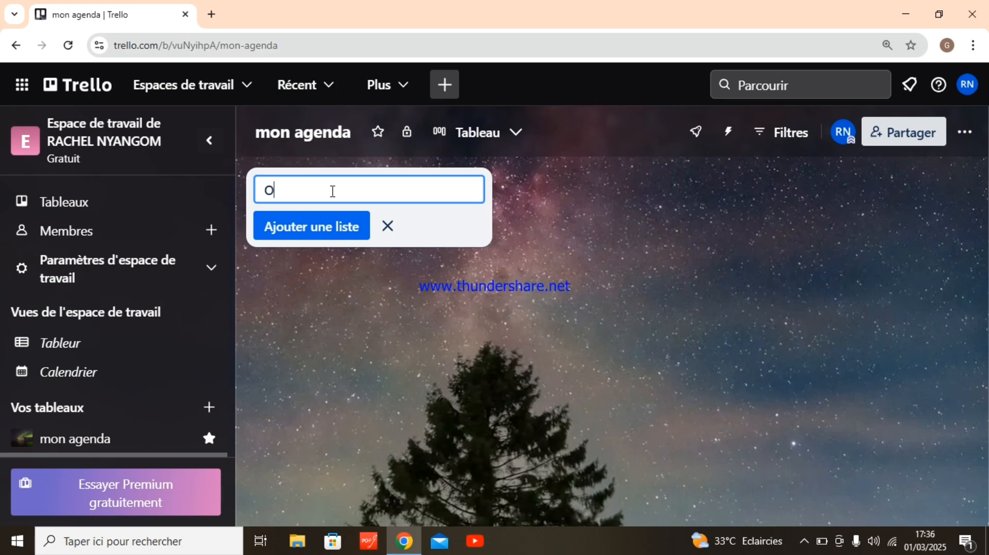
text(BJECTIF)
key(Return)
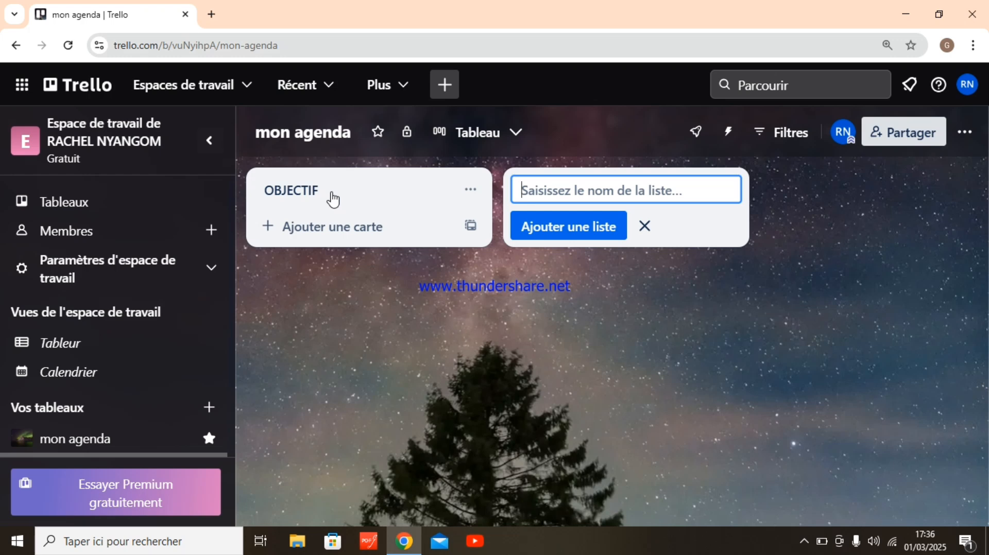
Step: Add two more lists named "LUNDI" and "MARDI" after the OBJECTIF list
text(L)
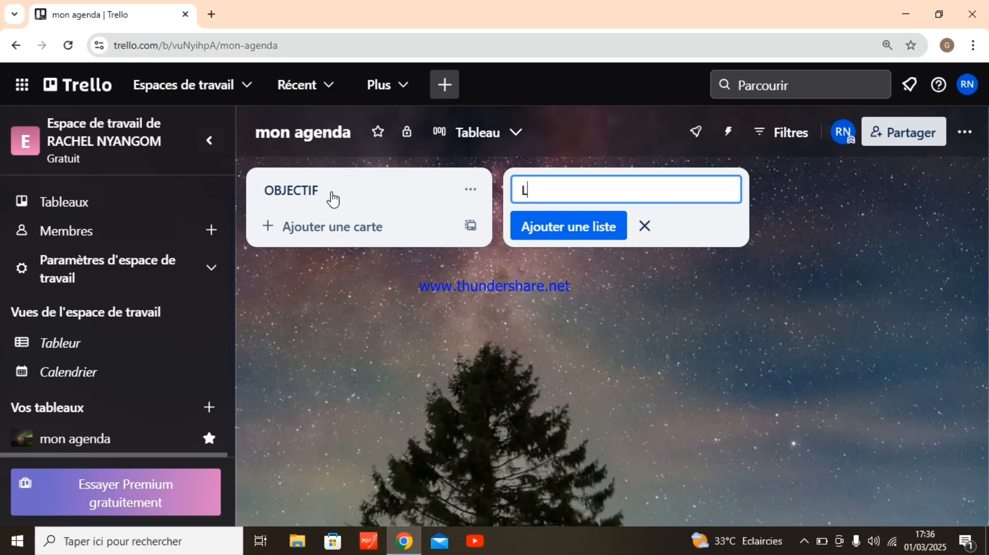
text(UNDI)
click(539, 231)
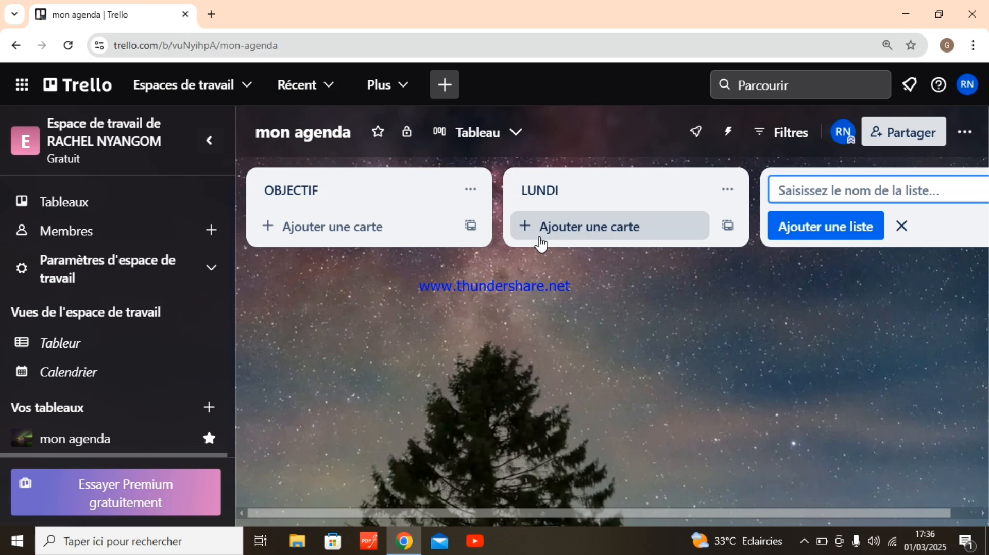
text(MARDI)
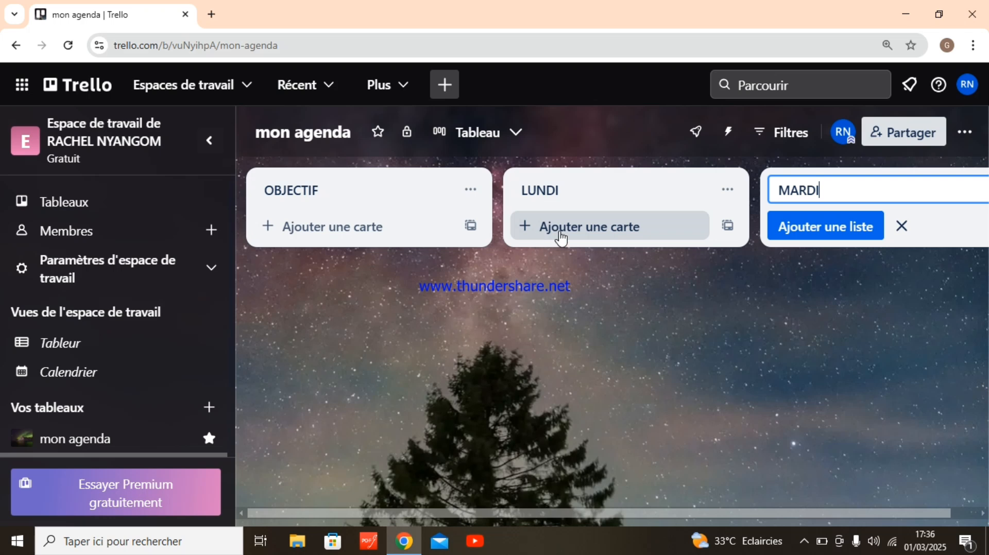
click(796, 227)
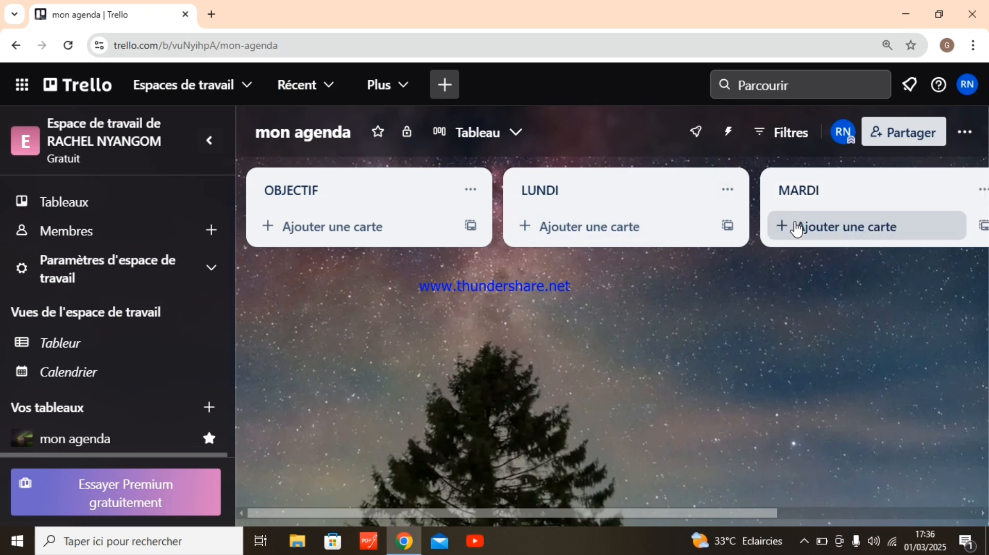
Step: Add a list named "MERCREDI" after the MARDI list
drag(589, 512, 753, 509)
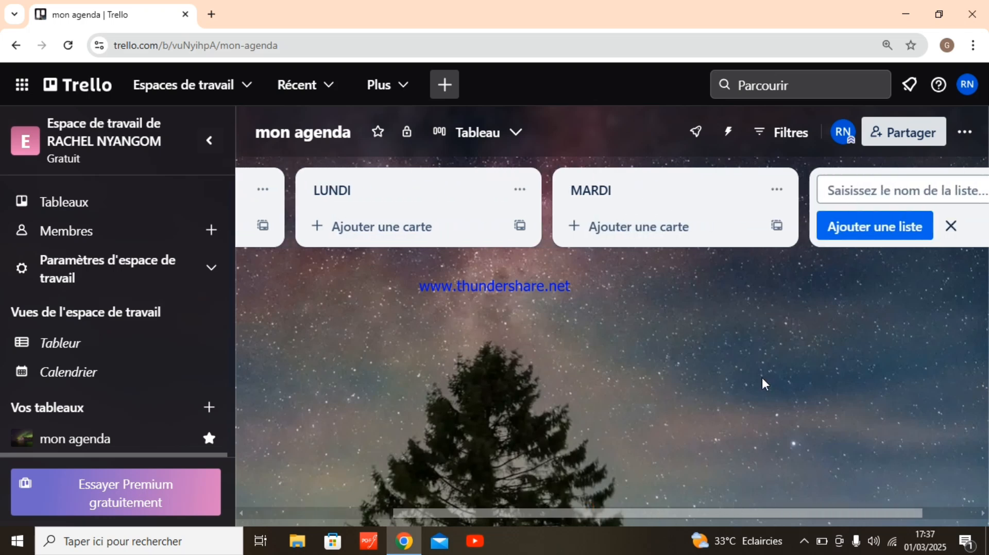
click(839, 197)
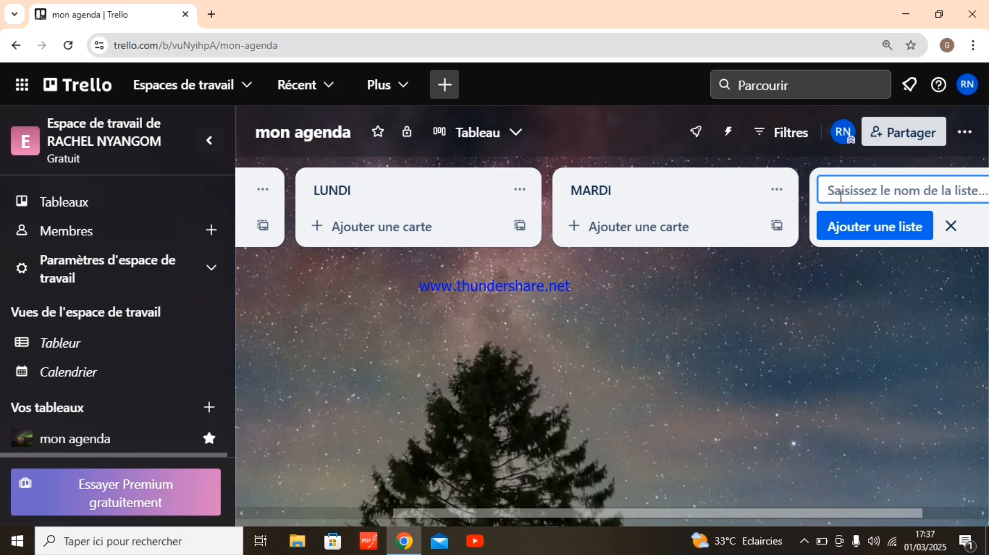
text(?)
key(BackSpace)
text(MER)
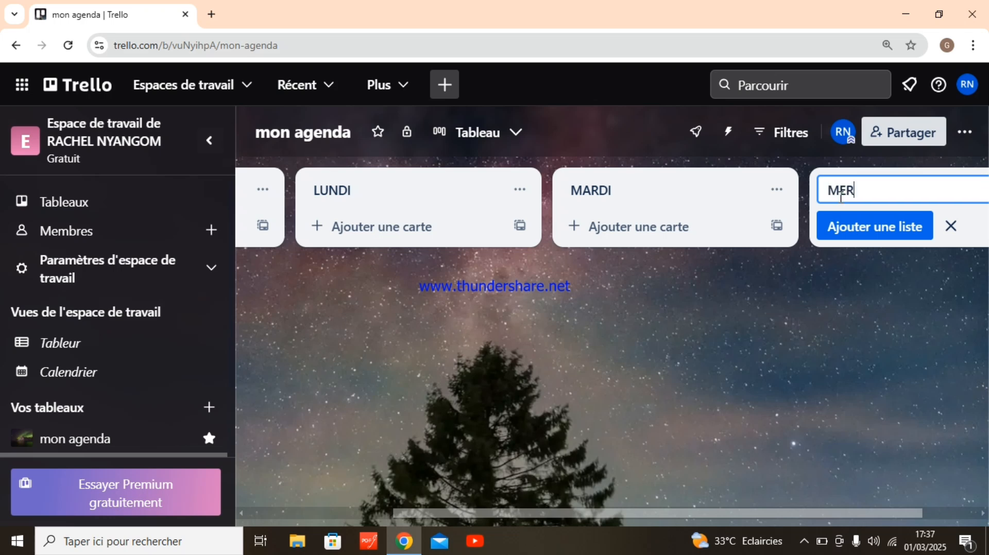
text(CREDI)
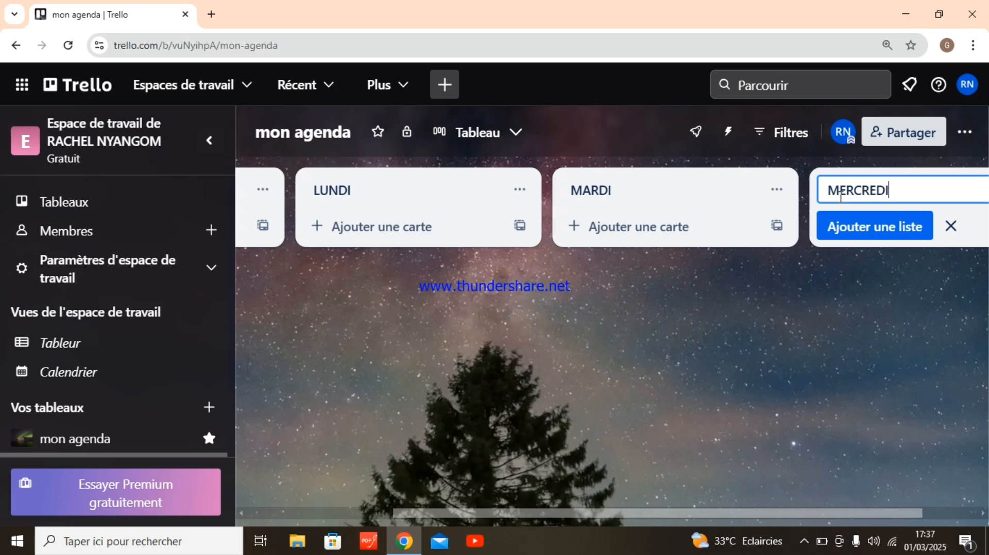
click(901, 230)
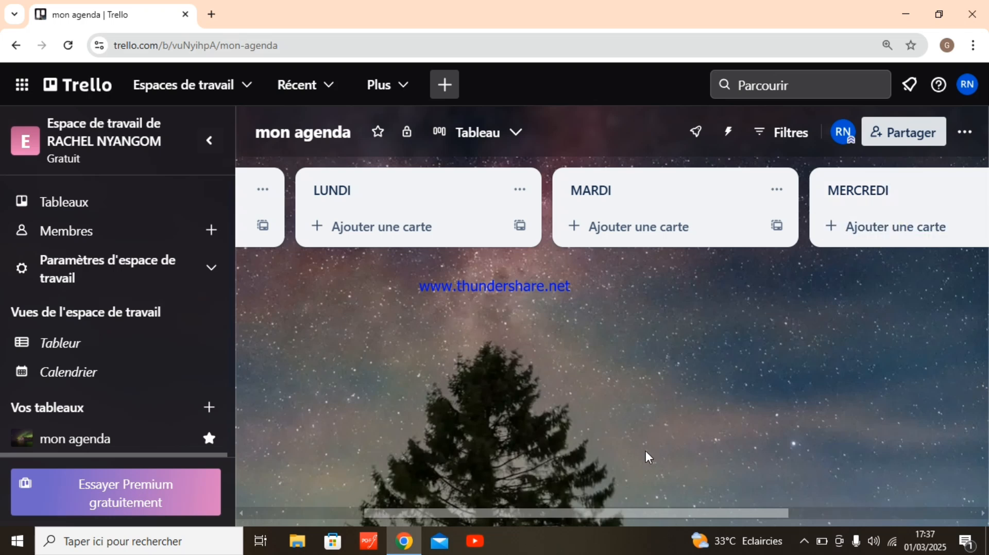
Step: Add a list named "JEUDI" after the MERCREDI list
drag(597, 514, 727, 512)
right_click(890, 189)
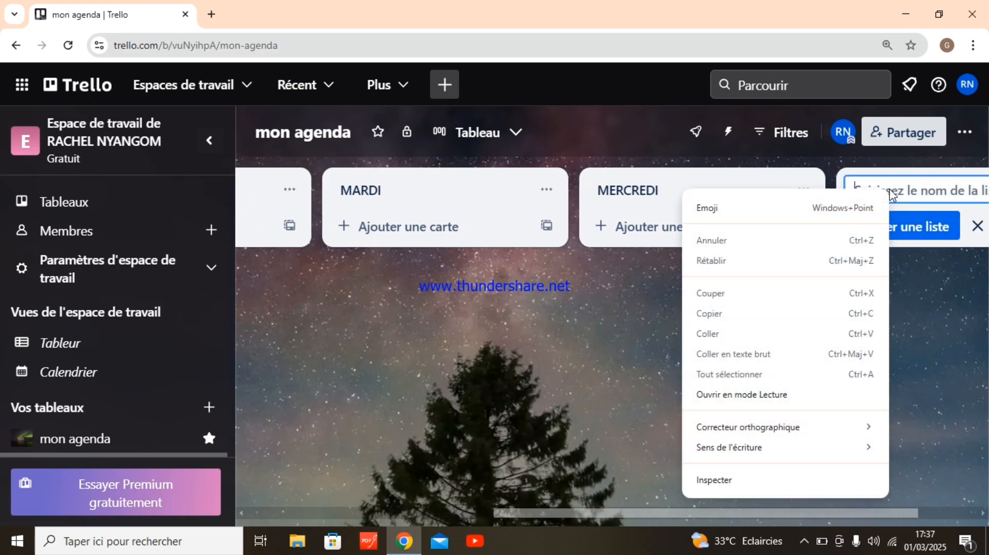
click(903, 182)
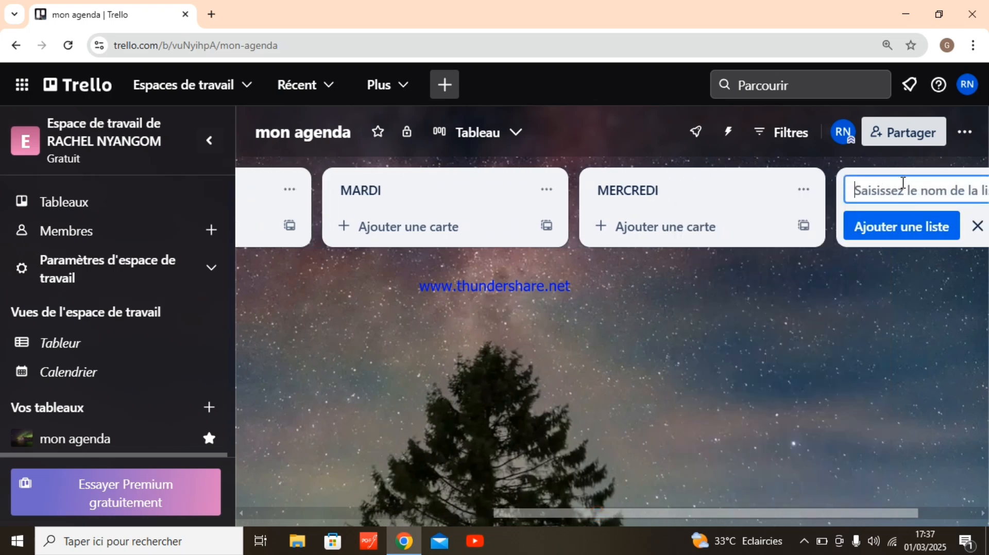
text(JEU)
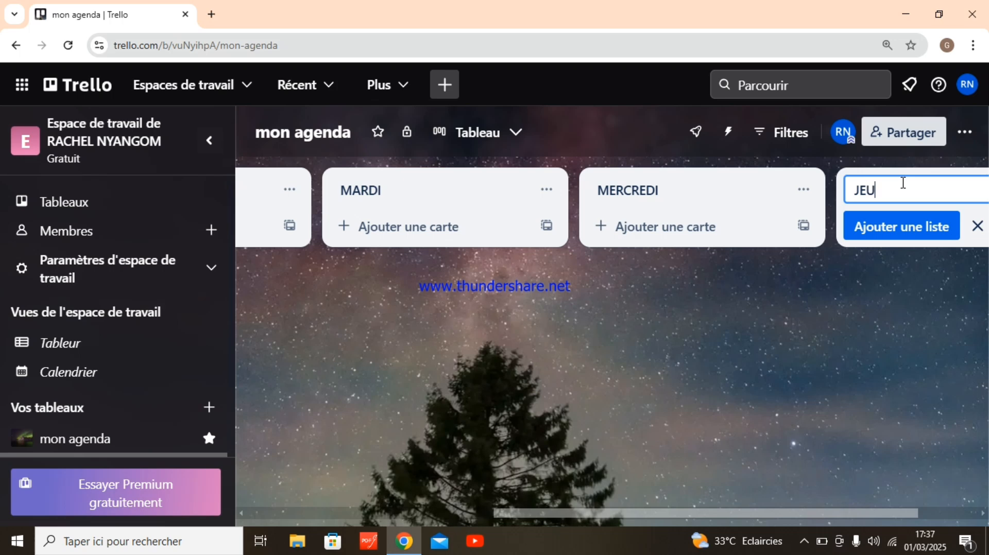
text(DI)
key(Return)
Step: Add a list named "VENDREDI" after the JEUDI list
drag(587, 514, 729, 510)
click(835, 190)
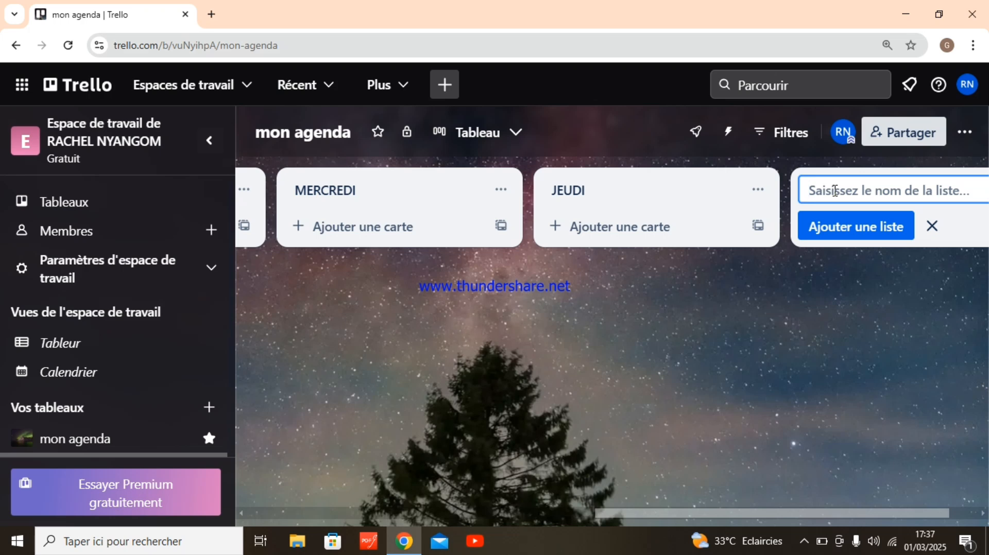
text(VE)
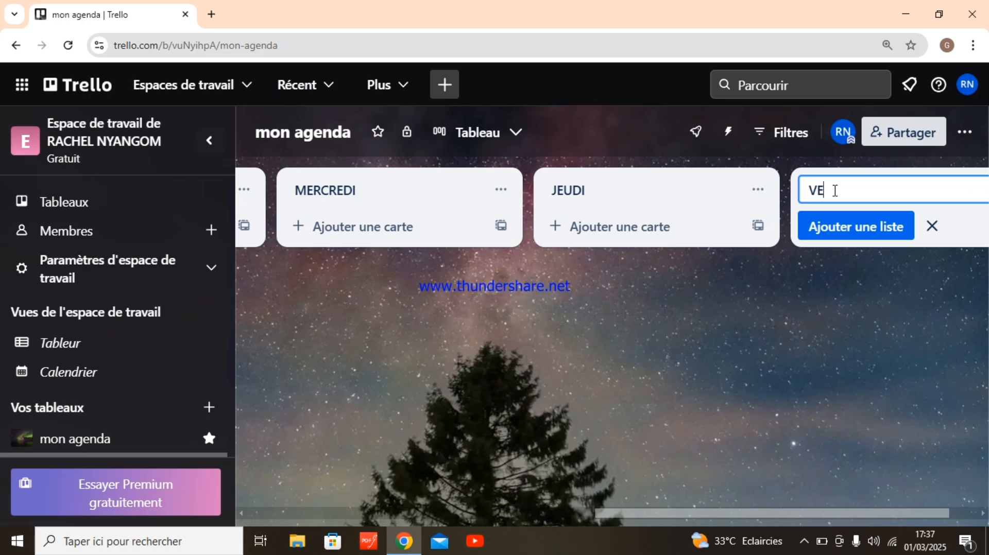
text(NDREDI)
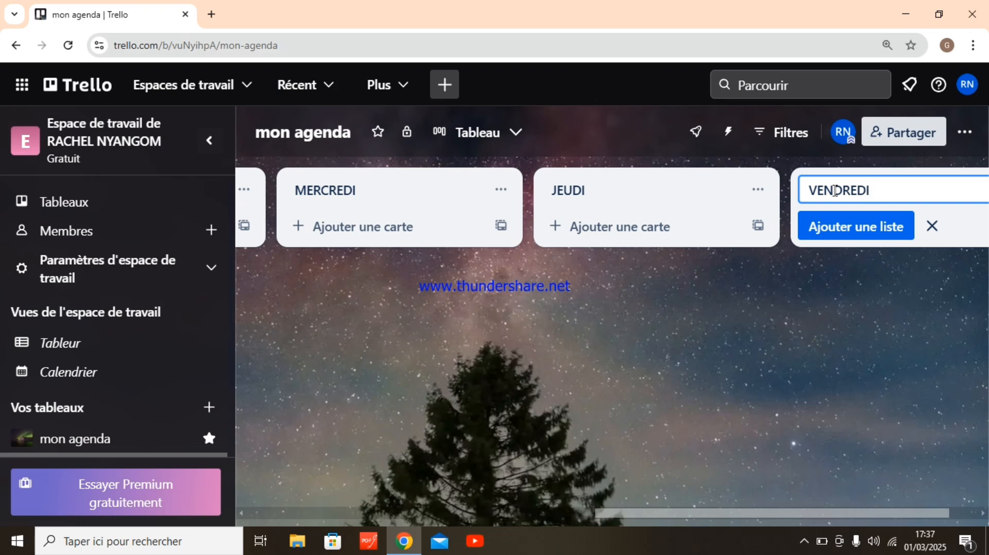
key(Return)
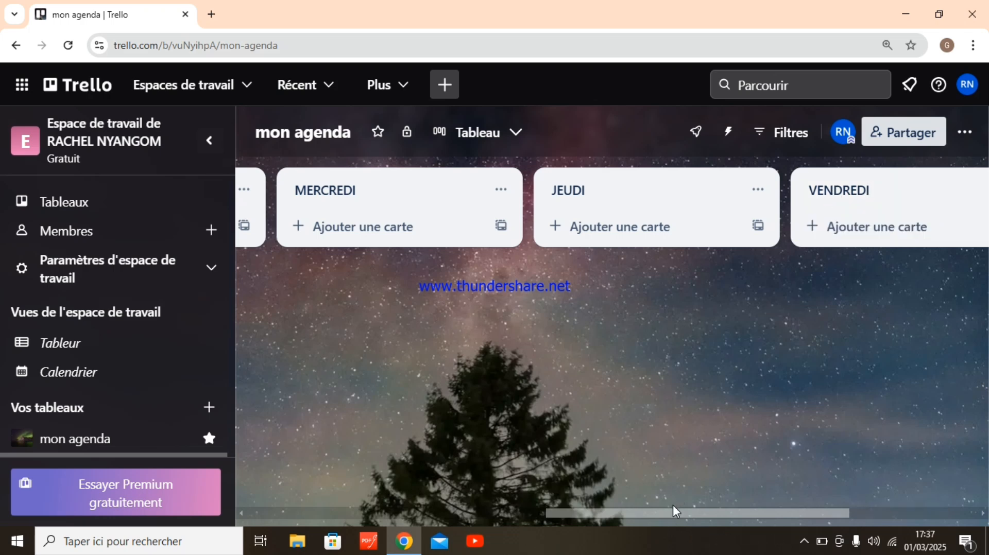
Step: Add a list named "SAMEDI" after the VENDREDI list
drag(673, 508, 833, 246)
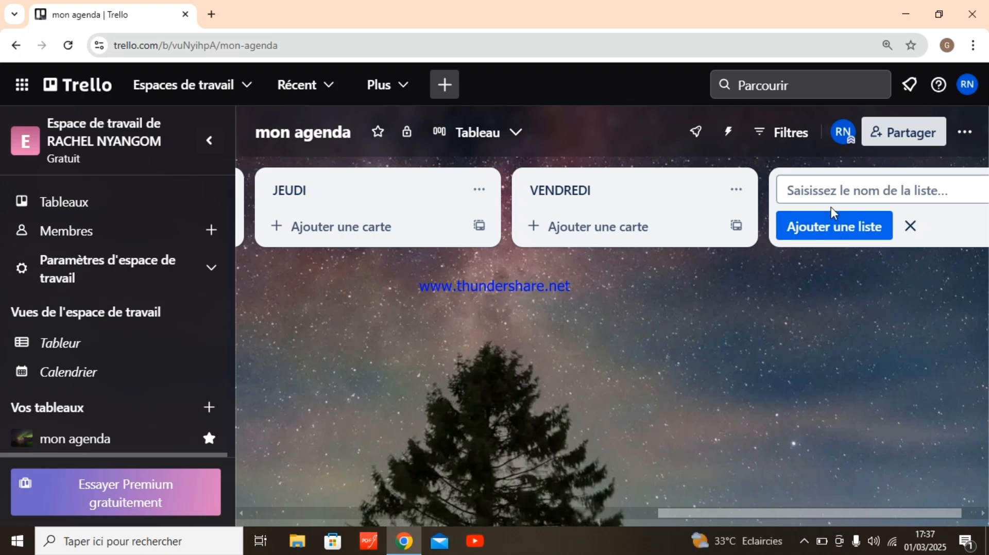
click(832, 192)
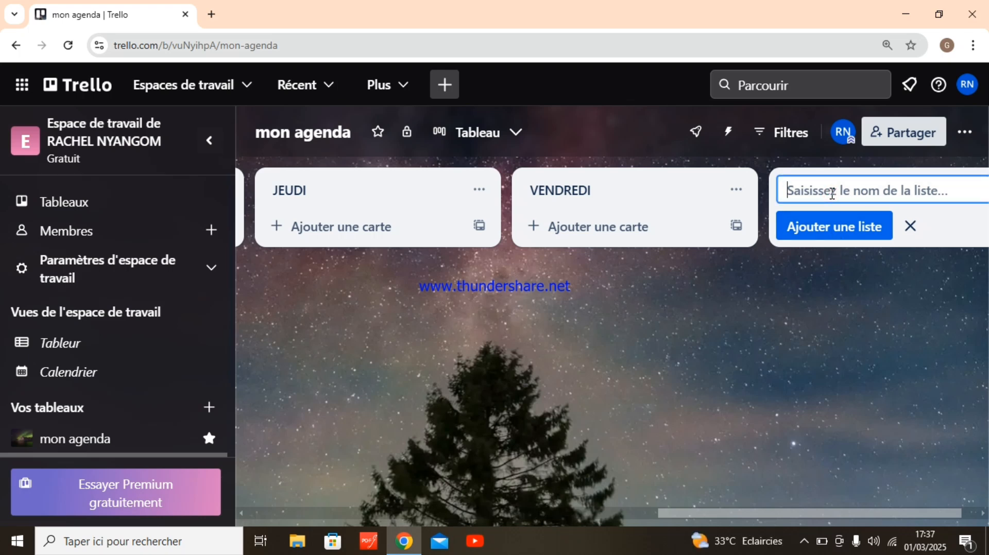
text(SQ)
text(LE)
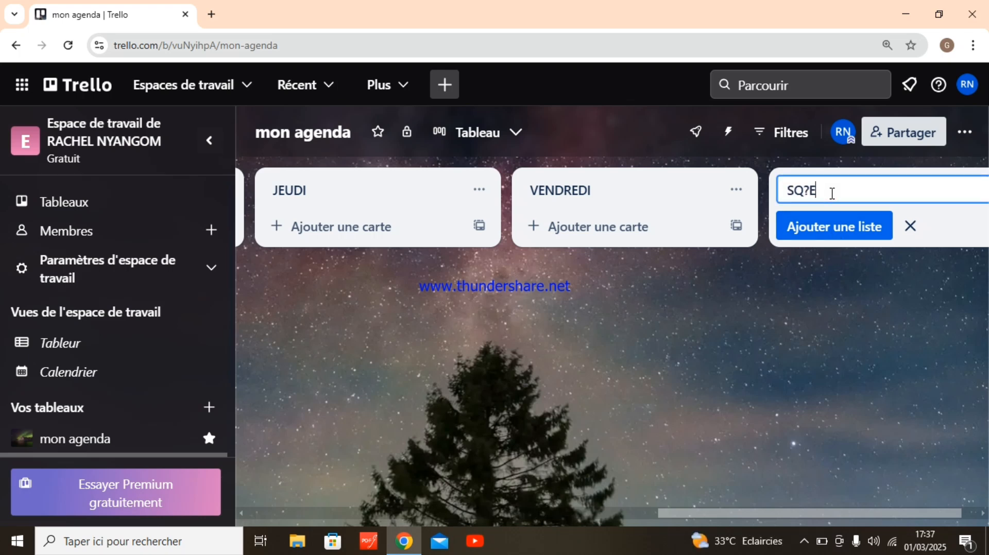
key(BackSpace)
key(BackSpace)
key(BackSpace)
text(AMEDI)
click(831, 227)
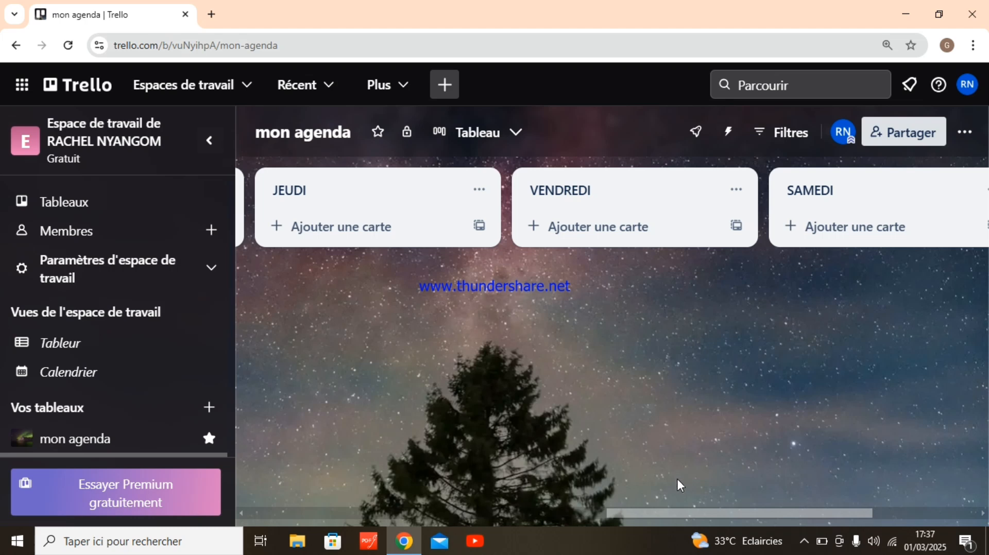
Step: Add a list named "A VENIR" after the SAMEDI list
drag(665, 516, 741, 503)
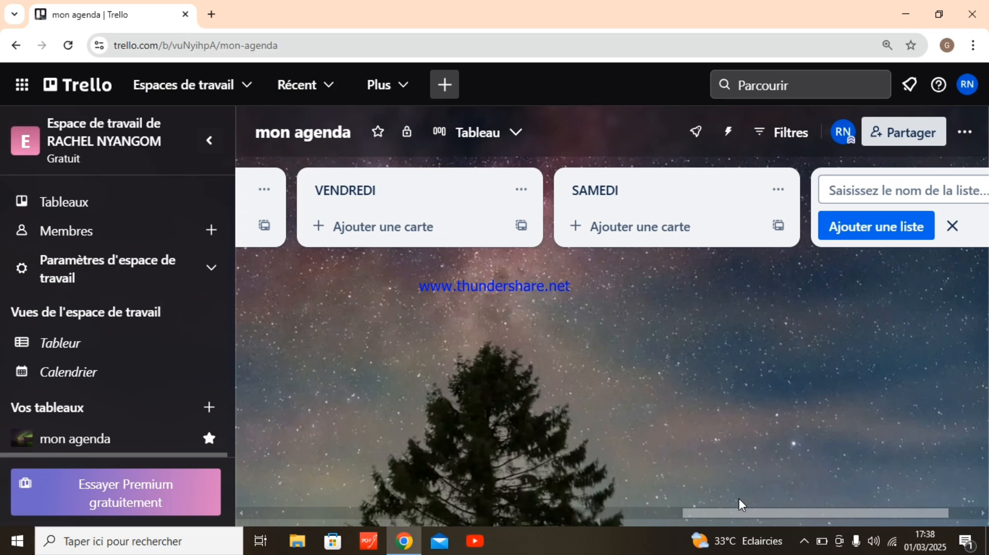
click(871, 191)
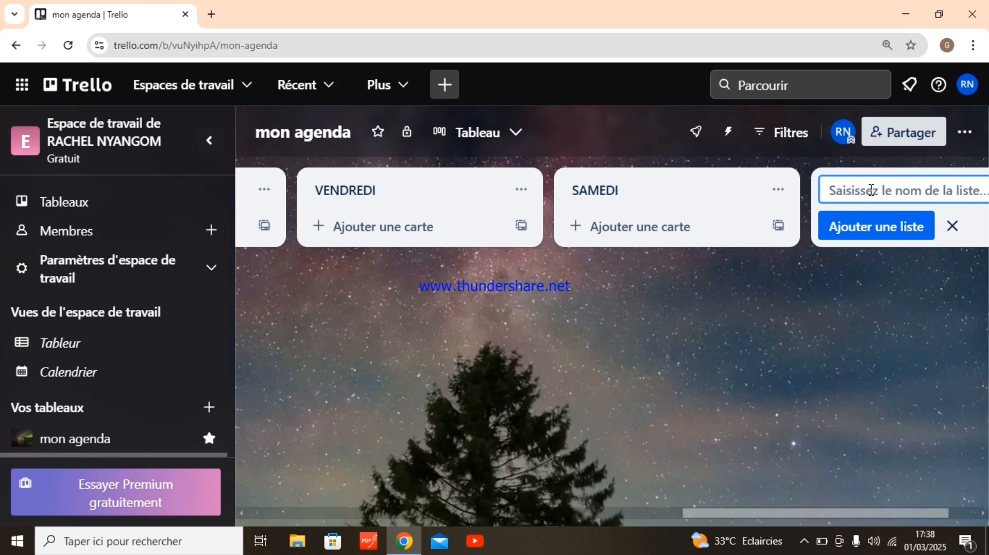
text(Q)
key(BackSpace)
text(A)
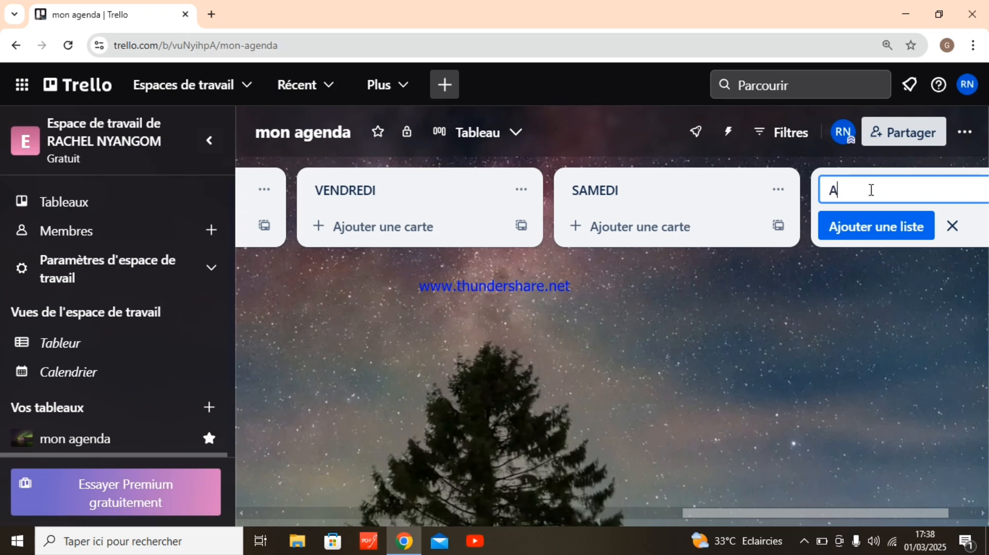
text(  VENIR)
key(Return)
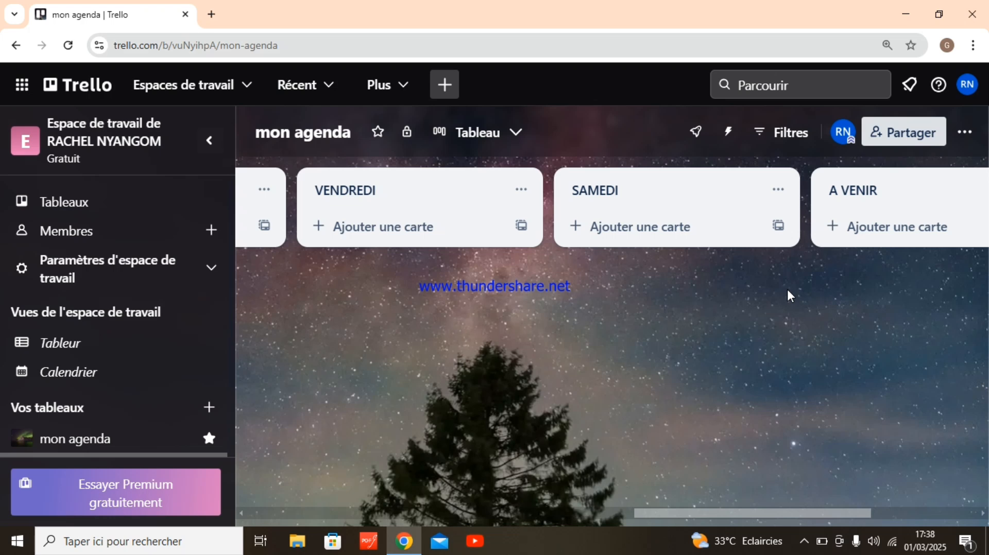
Step: Start a new card in the OBJECTIF list at the beginning of the board
drag(672, 505, 286, 541)
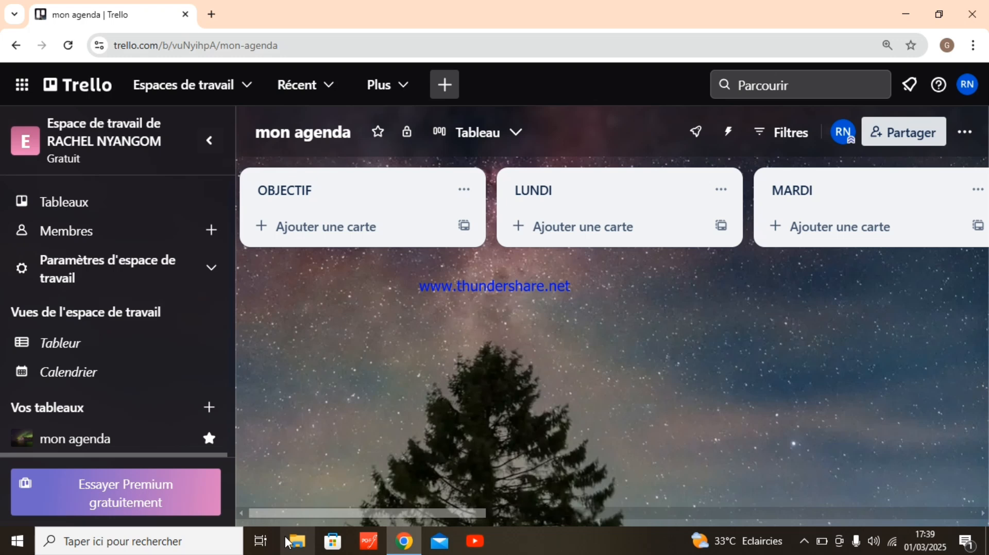
click(291, 245)
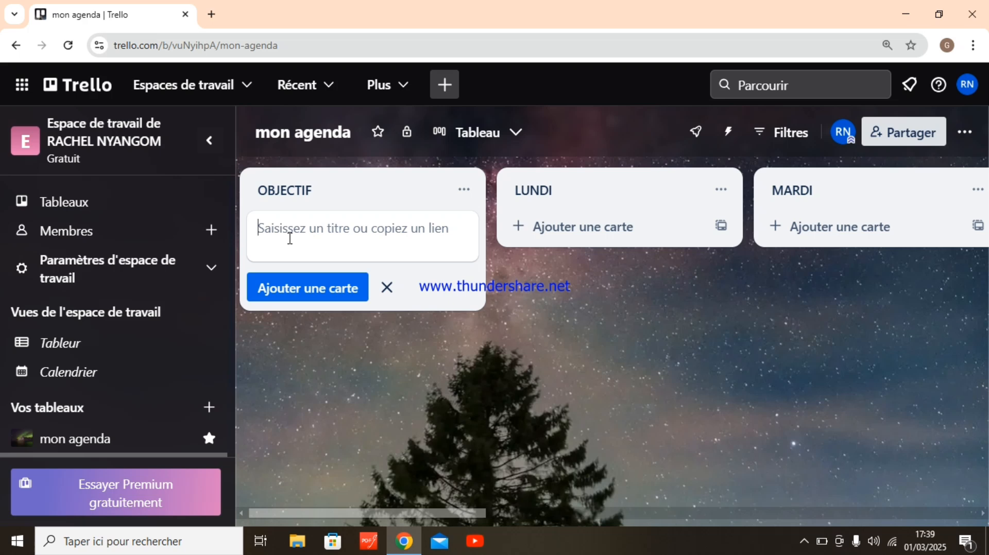
text(L)
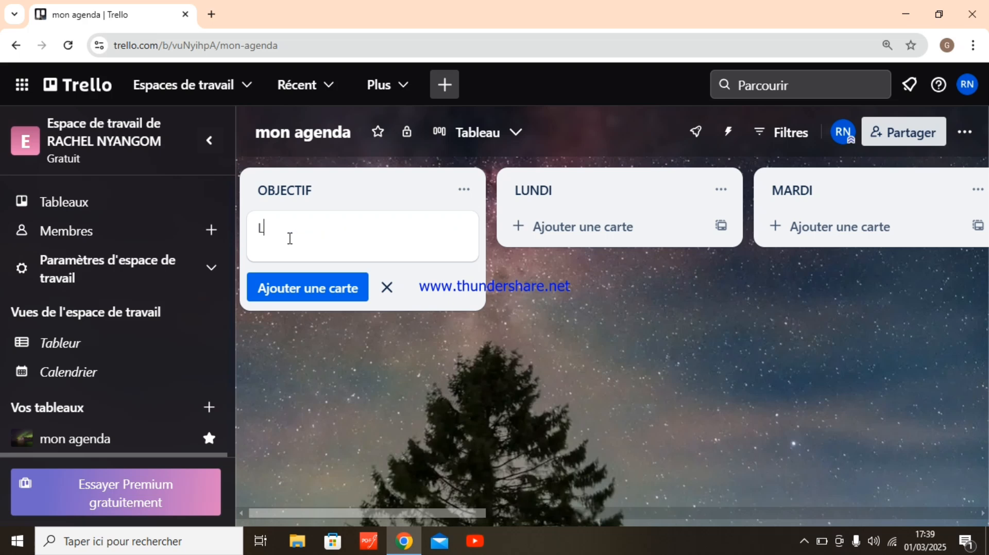
text(q)
key(BackSpace)
text(a reds)
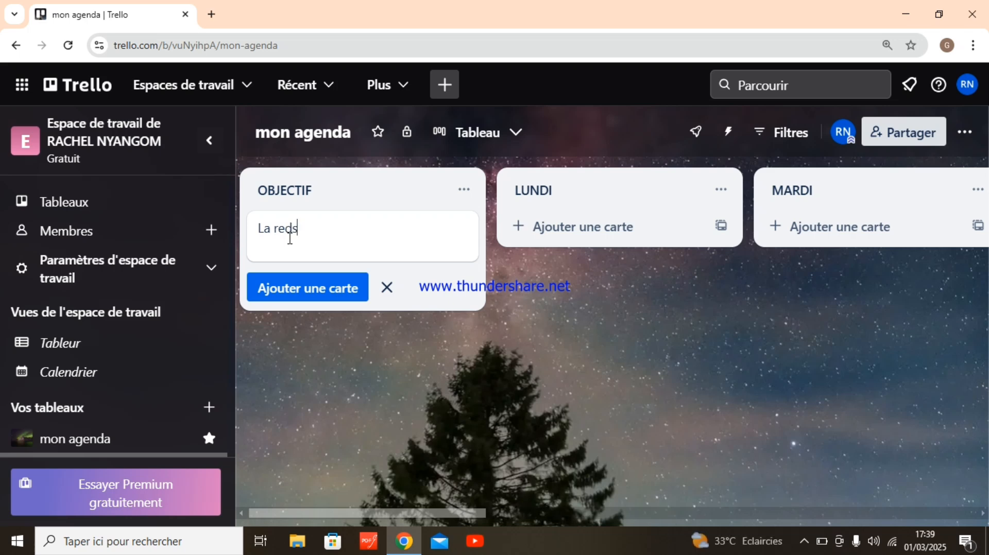
text(q)
key(BackSpace)
text(a)
key(BackSpace)
key(BackSpace)
key(BackSpace)
key(BackSpace)
key(BackSpace)
key(BackSpace)
key(BackSpace)
key(BackSpace)
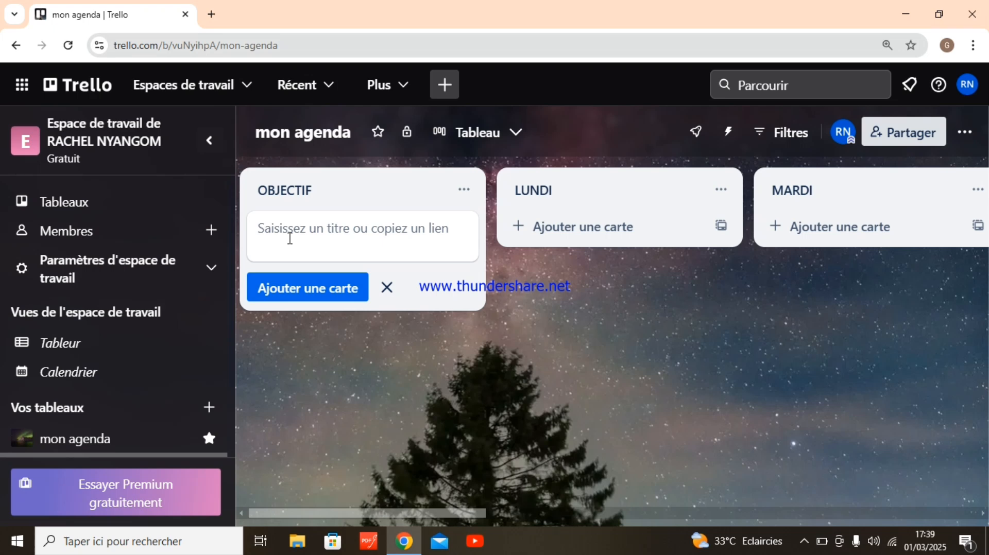
Step: Title the new OBJECTIF card "Rédaction de mémoire", correcting the accents with the spelling suggestions, and add it
text(r)
key(BackSpace)
text(Re)
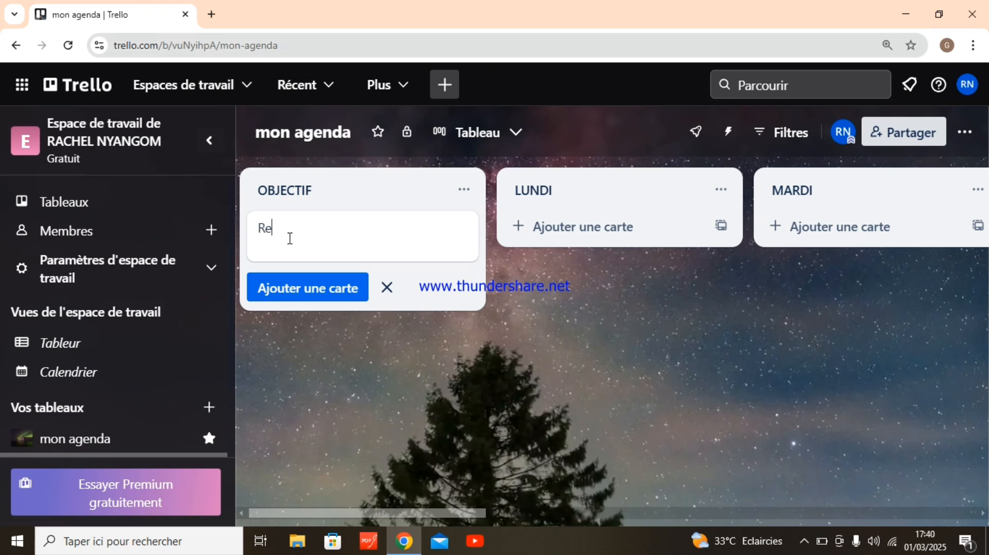
text(daction de memoir)
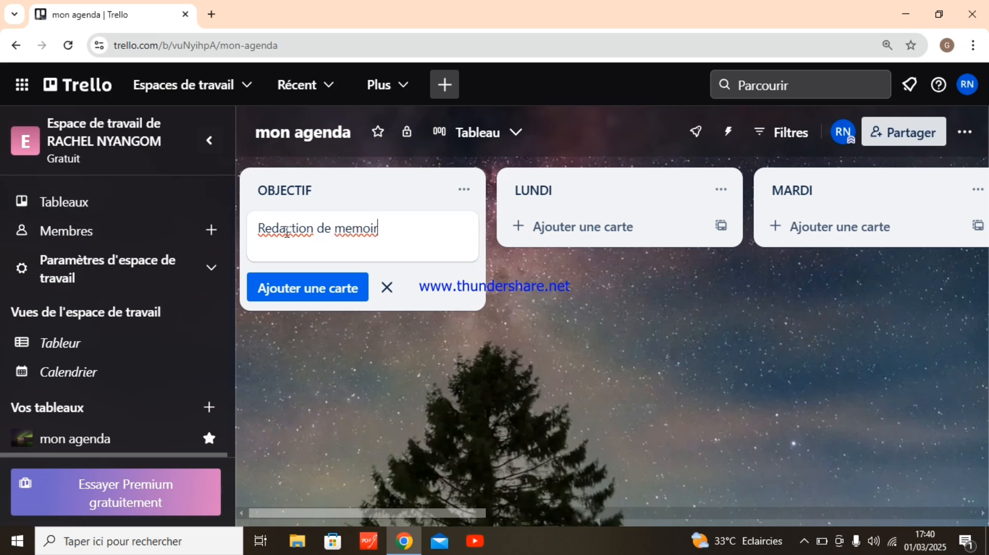
right_click(287, 233)
click(300, 236)
right_click(360, 236)
click(380, 221)
key(Return)
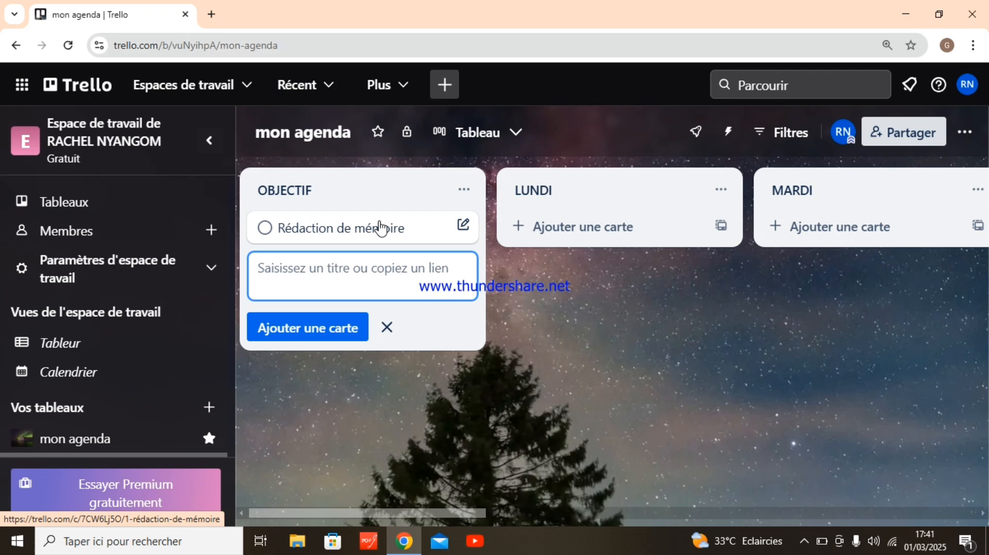
Step: Enter "faire un choping" as the title of a second card in the OBJECTIF list
text(f)
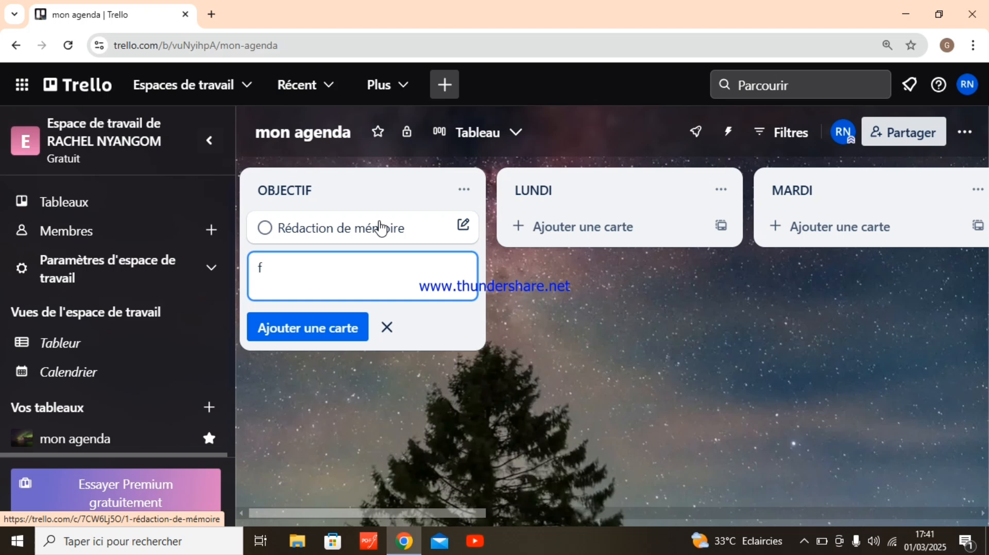
text(aire un choping)
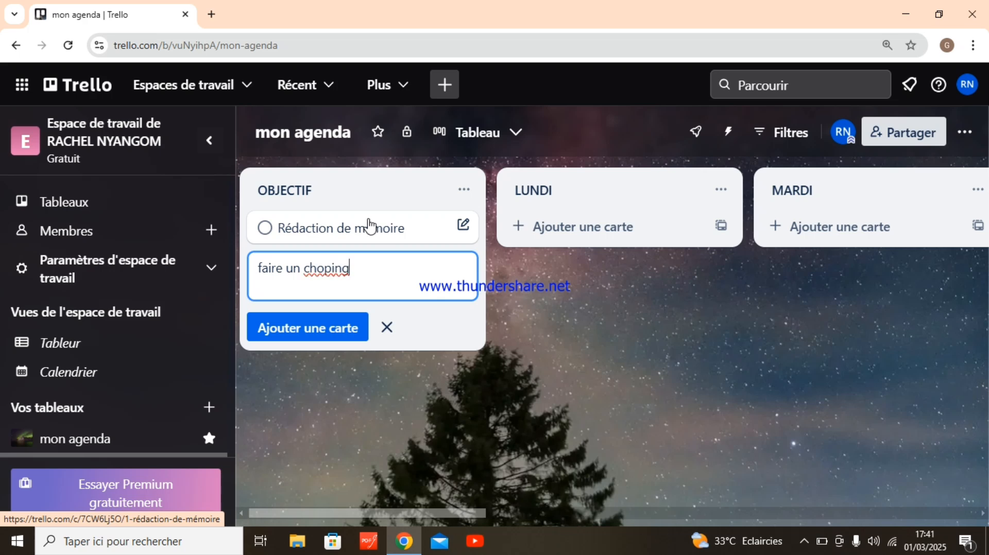
double_click(336, 272)
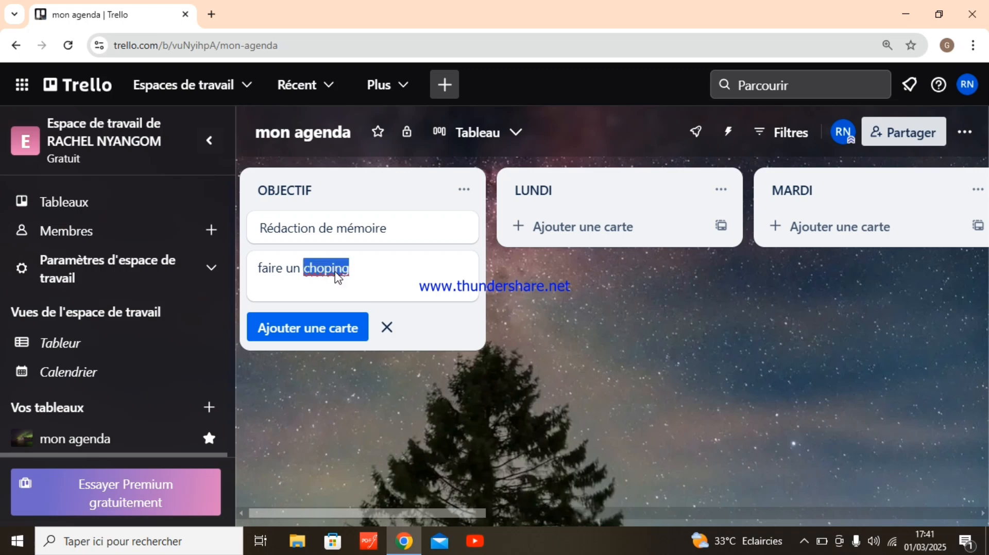
right_click(335, 274)
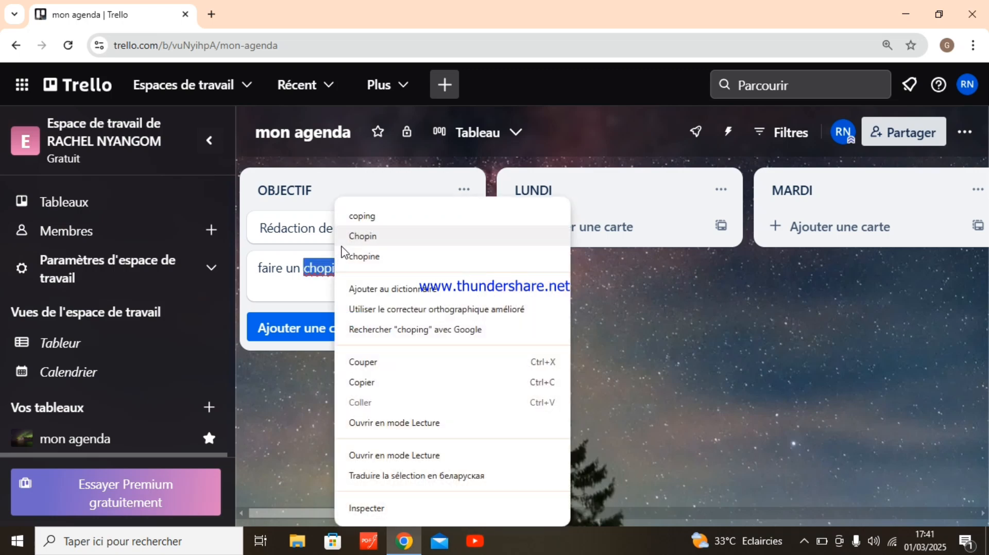
click(334, 264)
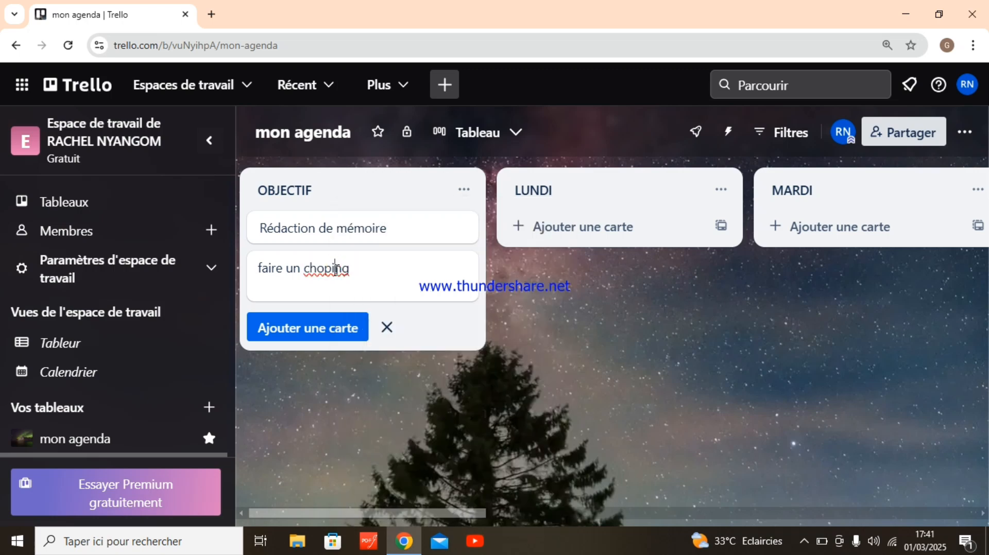
right_click(336, 272)
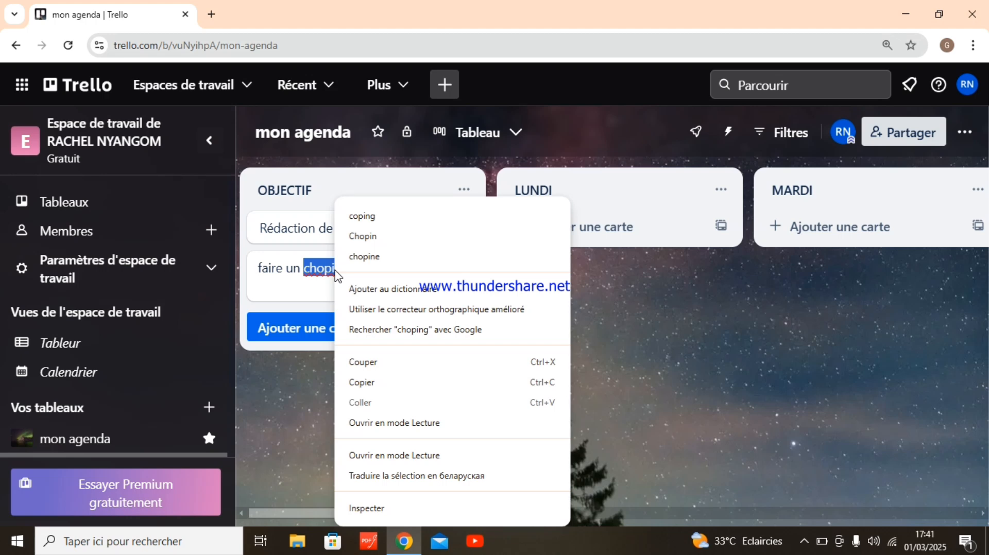
click(320, 277)
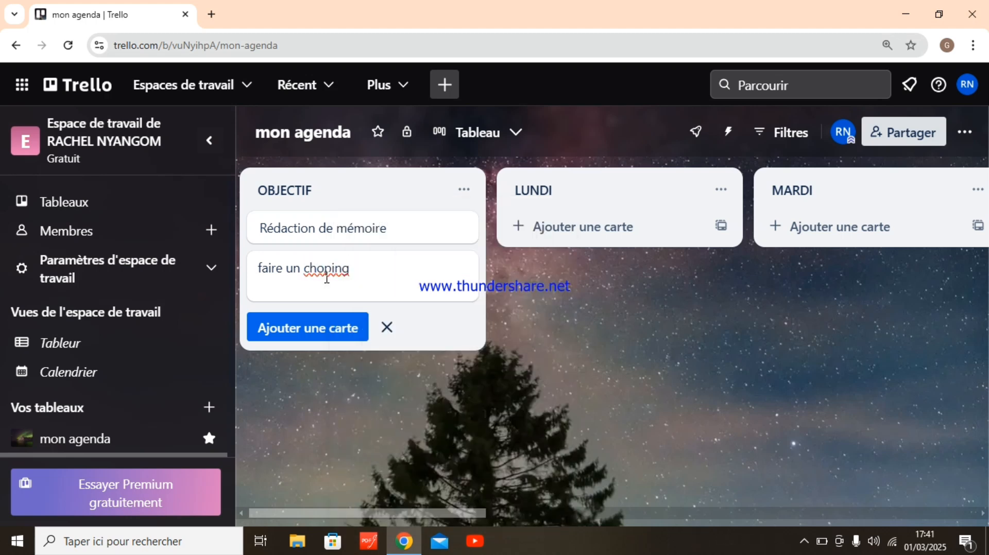
Step: Correct the misspelled last word of the title to "shopping" and add the card to the OBJECTIF list
click(331, 271)
text(p)
click(363, 269)
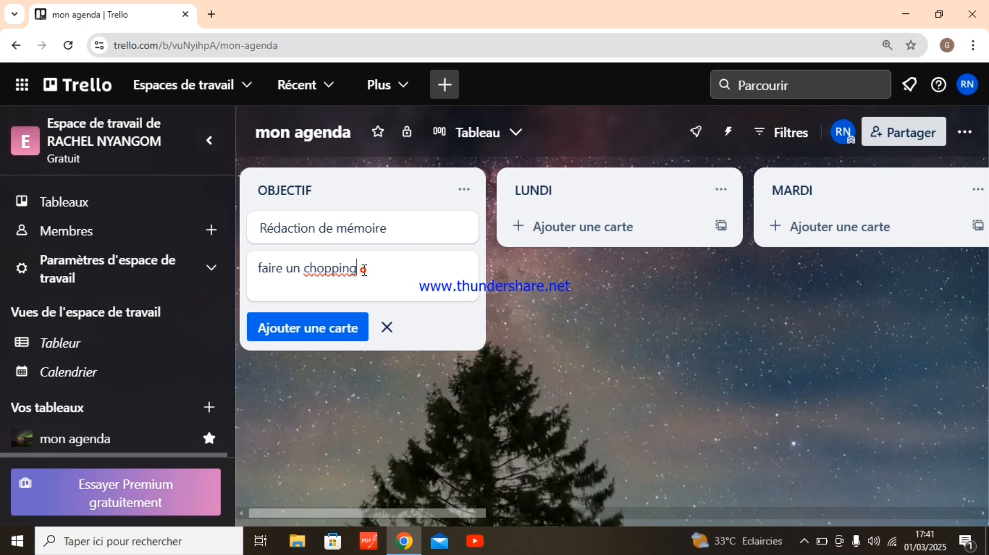
right_click(323, 279)
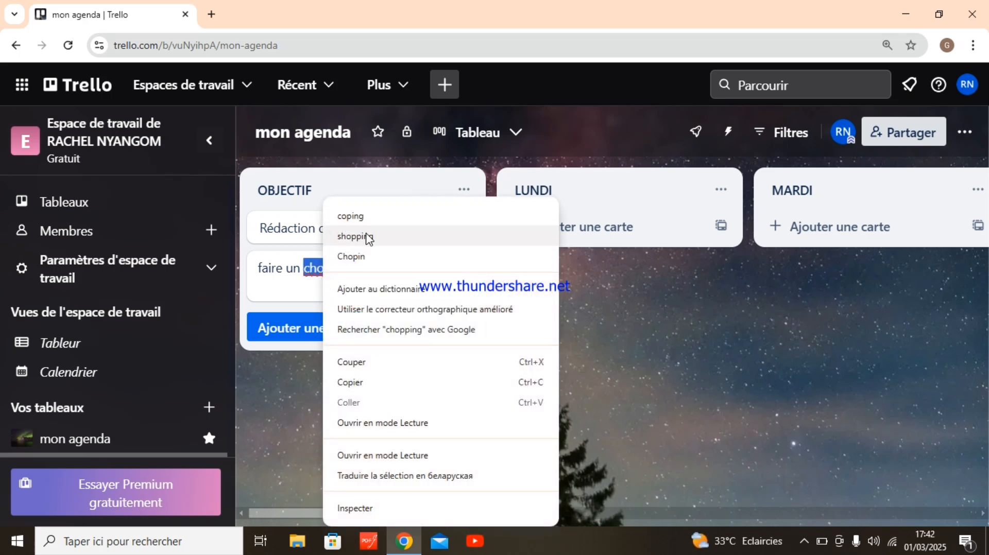
click(366, 236)
click(329, 328)
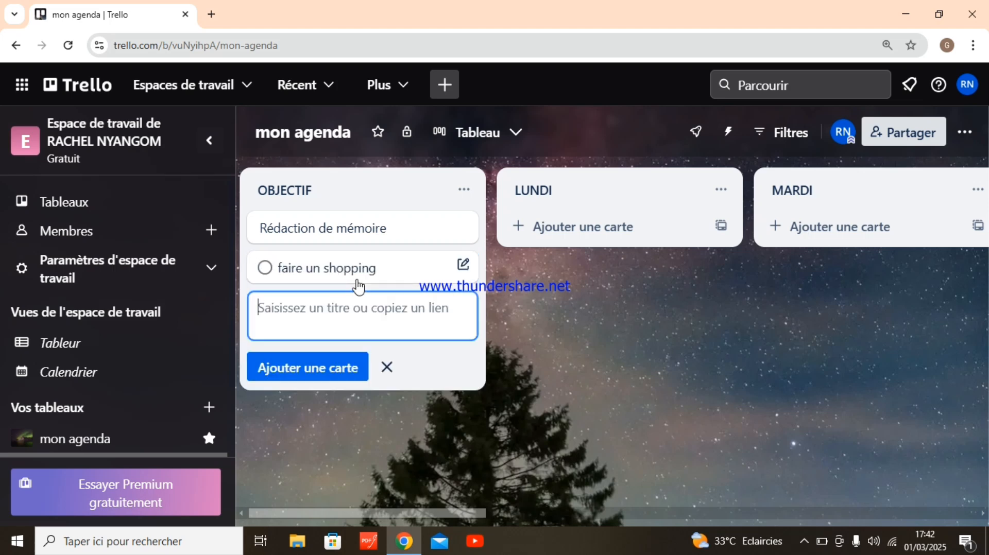
Step: Add the cards "vite familial" and "suivre le courrs" below the shopping card in the OBJECTIF list
text(v)
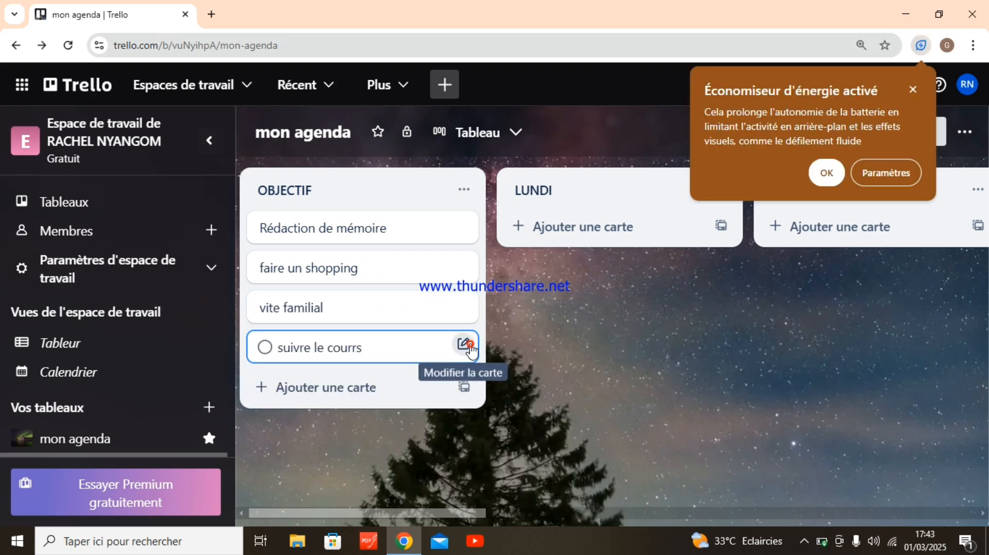
Step: Correct the title of the last OBJECTIF card to "suivre le cours" and save it
click(464, 346)
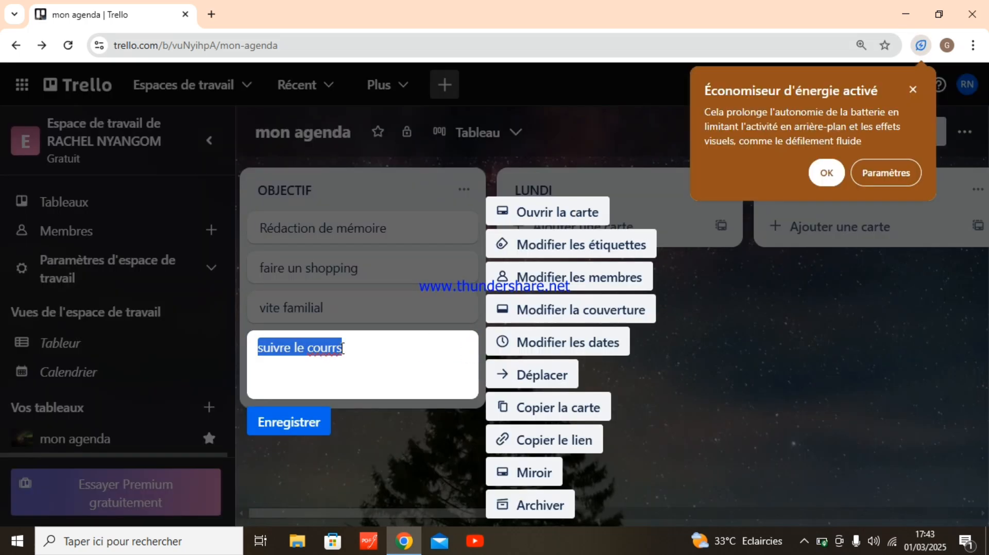
click(342, 348)
key(BackSpace)
key(BackSpace)
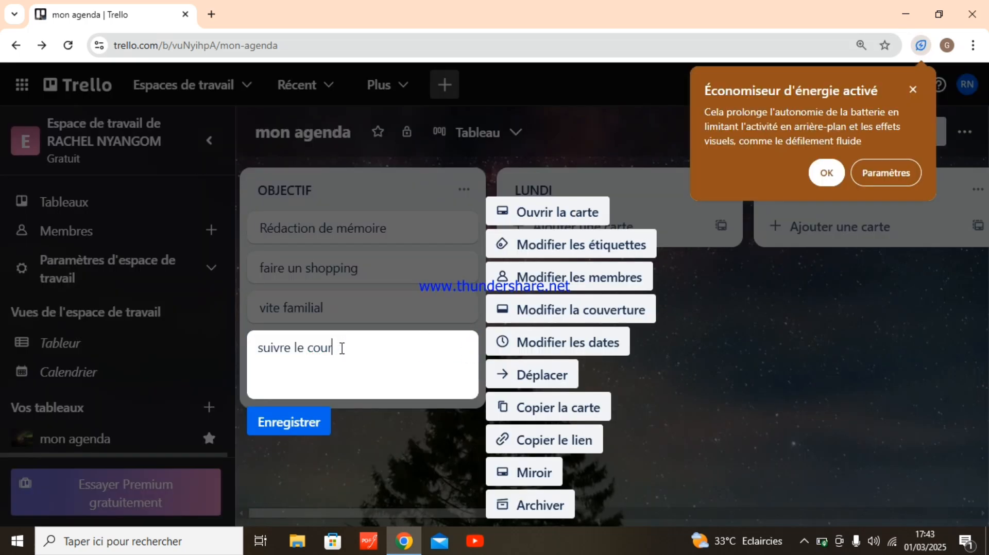
text(s)
click(303, 427)
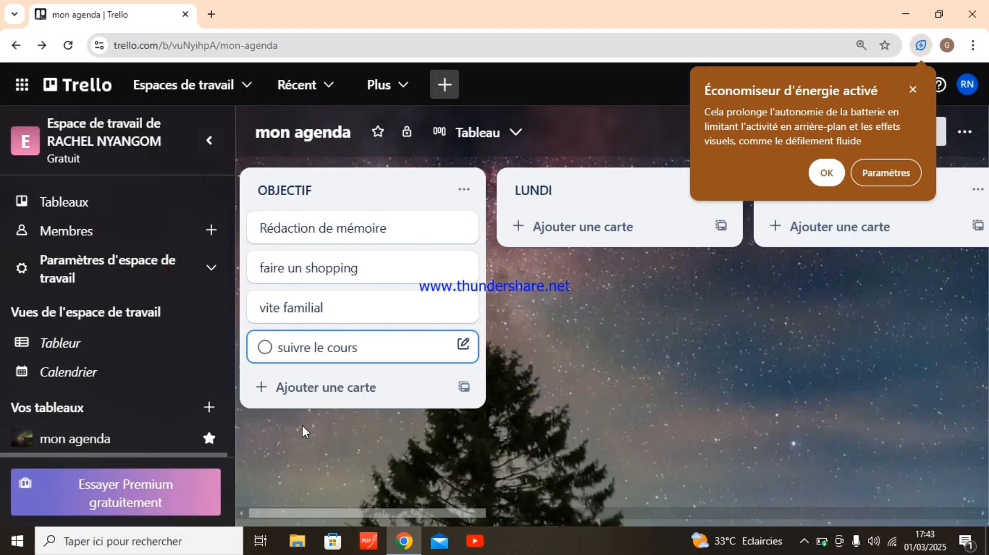
Step: Add a card titled "prier" at the end of the OBJECTIF list and finish adding cards
click(314, 400)
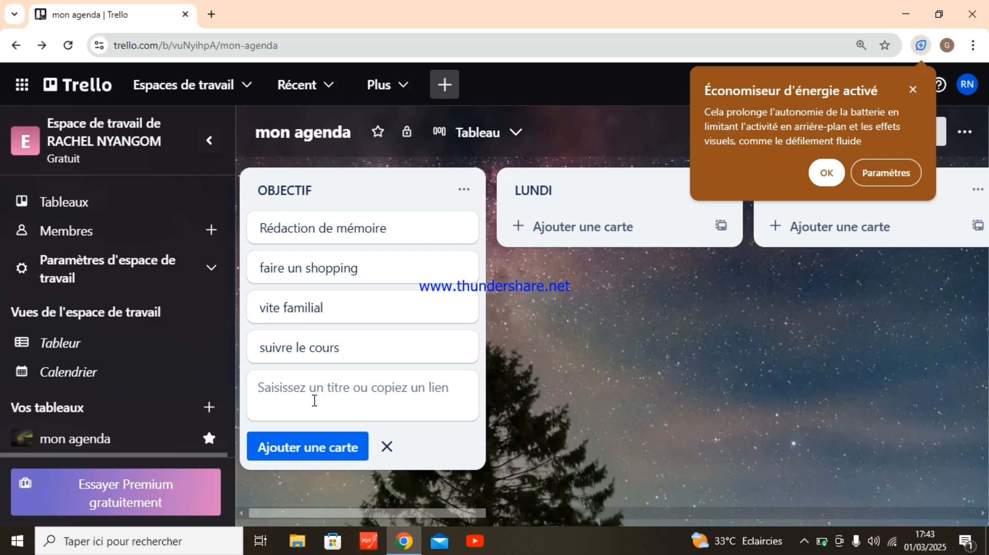
text(prier)
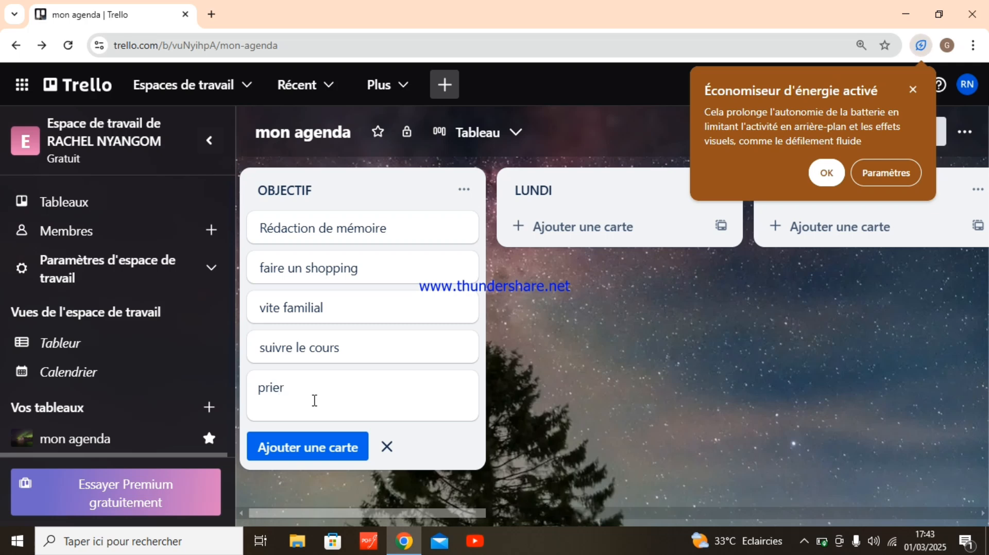
key(Return)
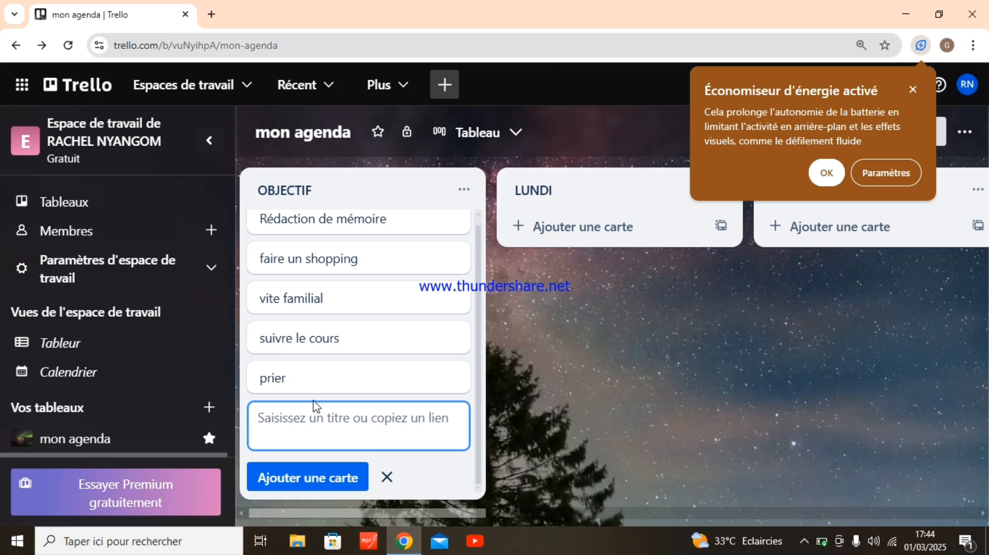
click(597, 384)
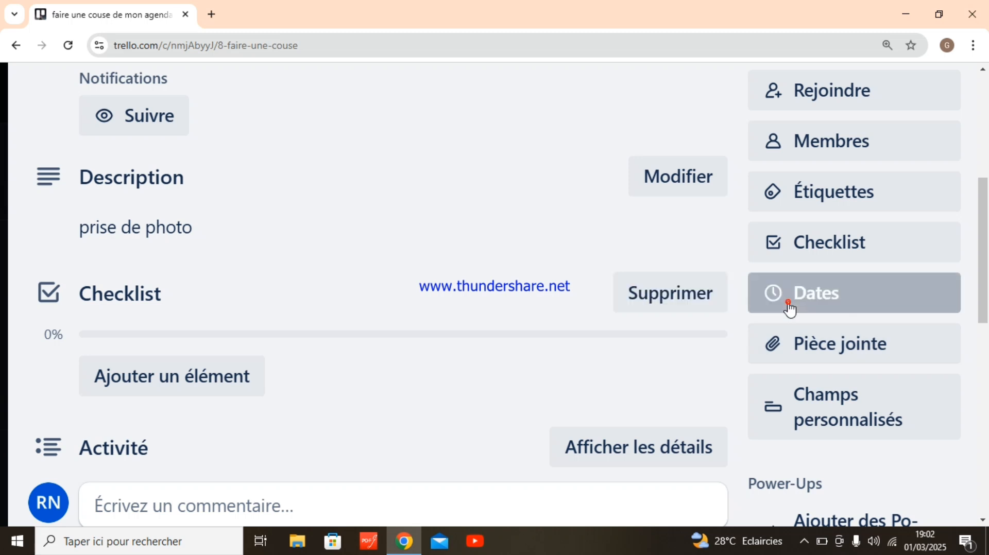
Step: Open the date settings of the card "faire une couse" and try to change the due date's day to 04
click(788, 304)
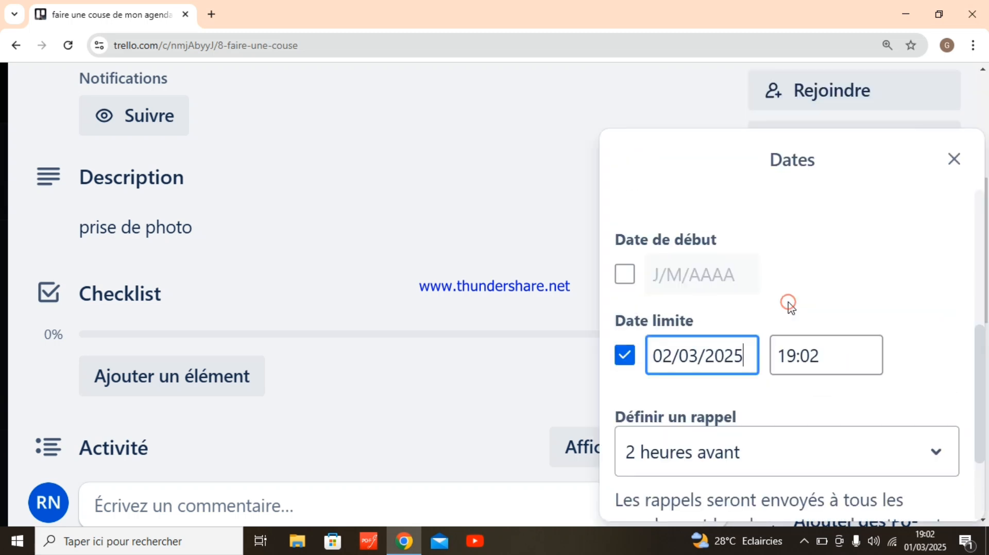
click(673, 357)
key(BackSpace)
text(1)
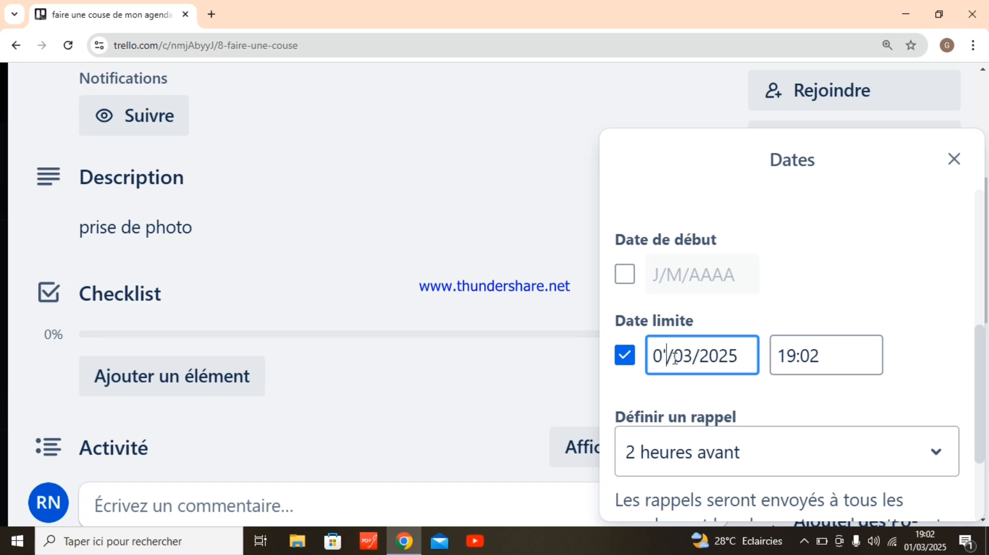
key(Delete)
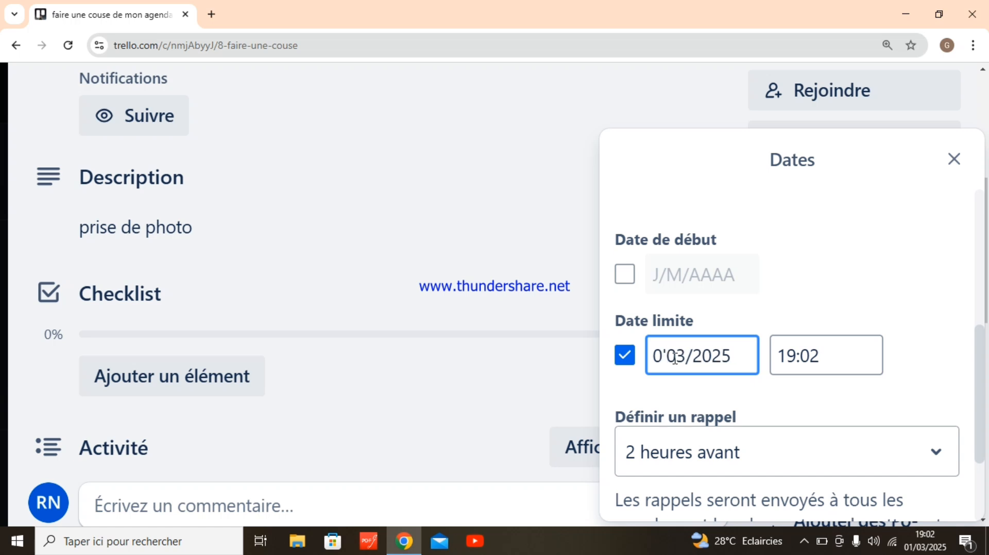
text(4)
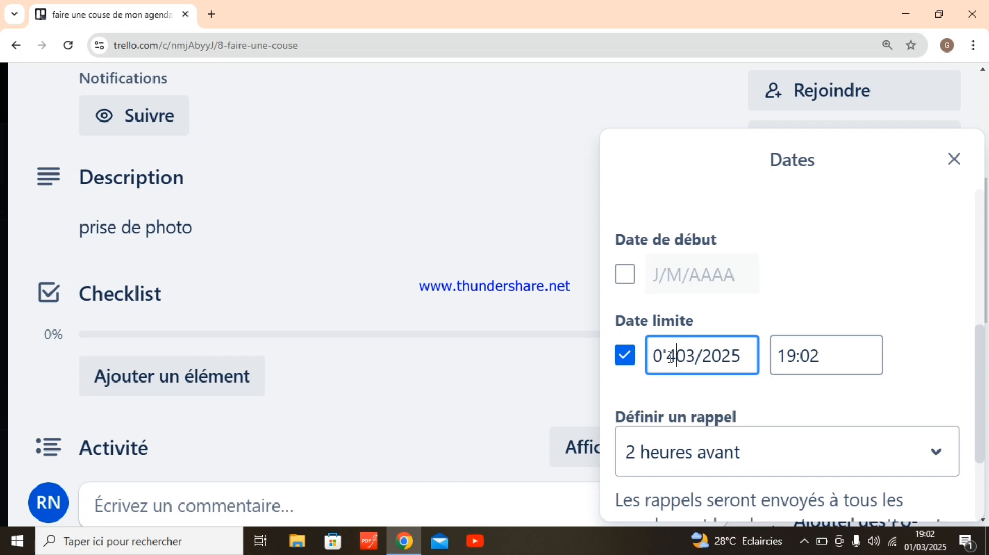
key(Left)
key(BackSpace)
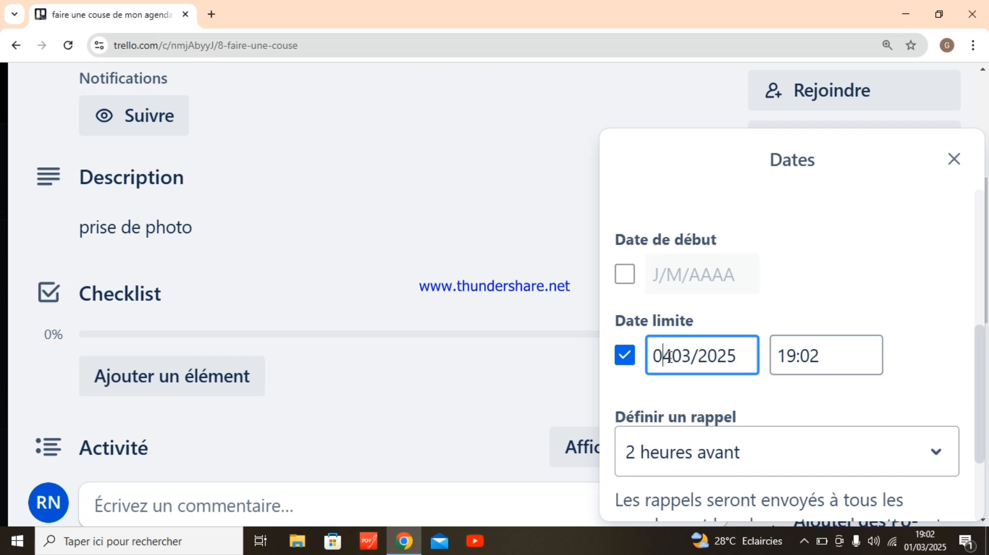
Step: Set the due date reminder to 5 minutes before and save the card's dates
scroll(982, 361, down, 5)
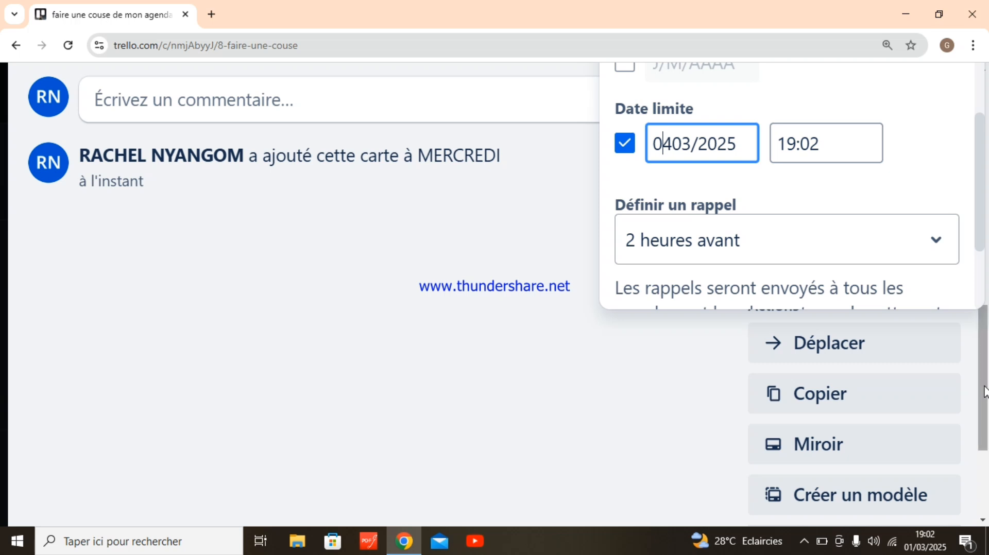
click(947, 246)
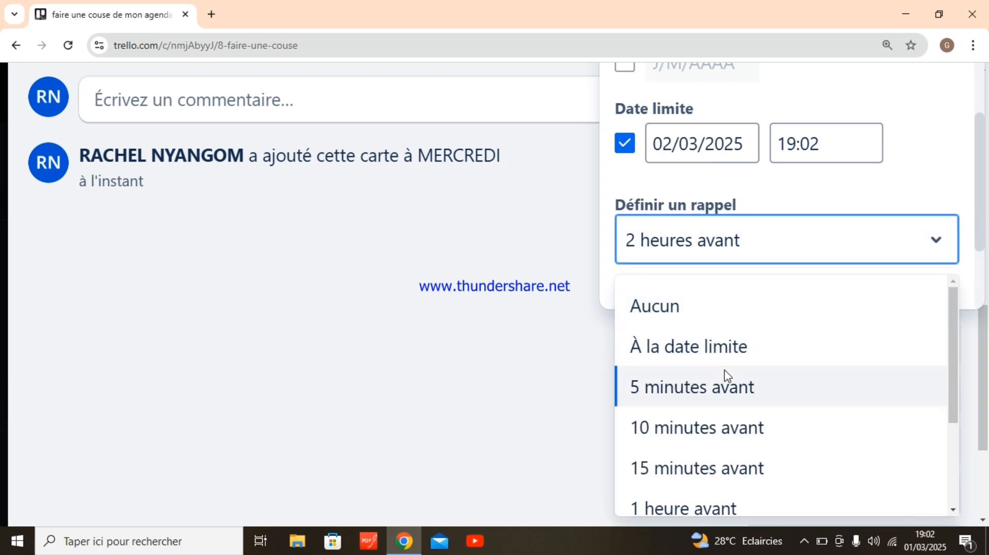
click(726, 387)
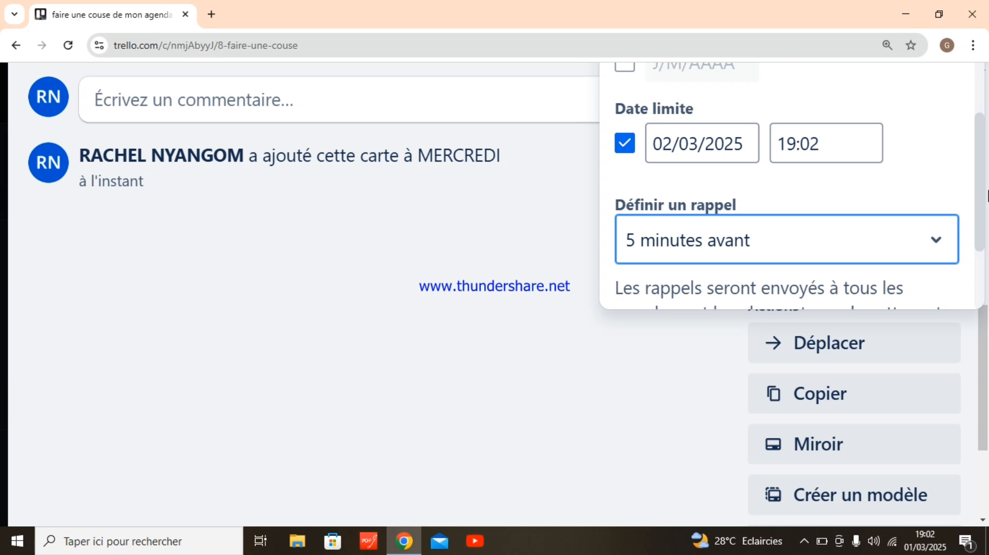
drag(986, 195, 985, 245)
click(848, 281)
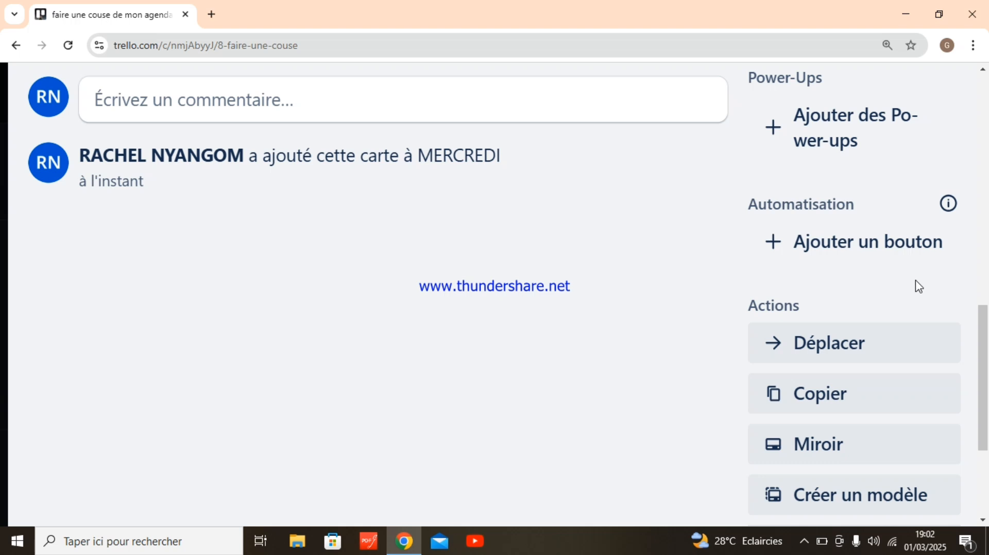
Step: Open the Power-ups directory from the card and add the "Limites de la liste" Power-up to the board
drag(986, 407, 961, 267)
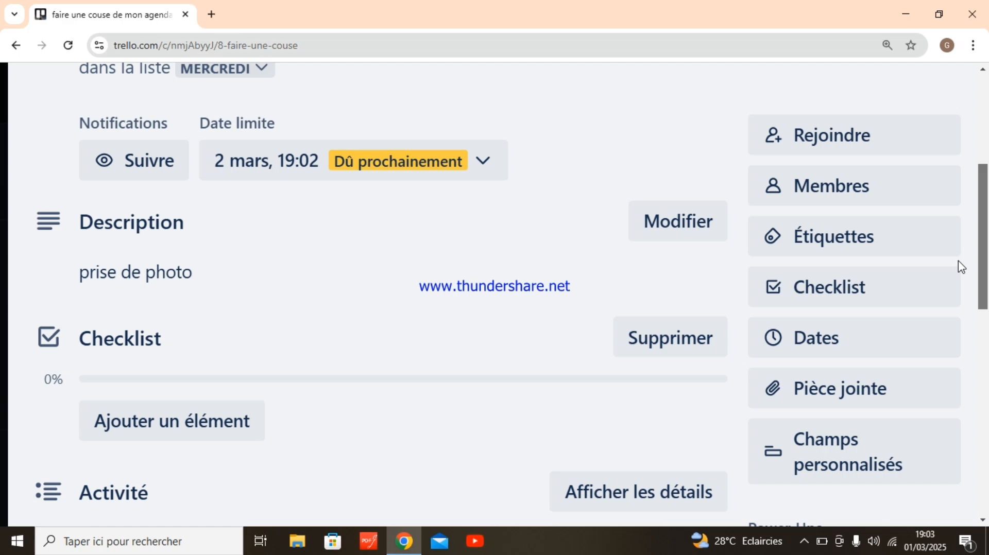
drag(961, 267, 972, 344)
click(836, 344)
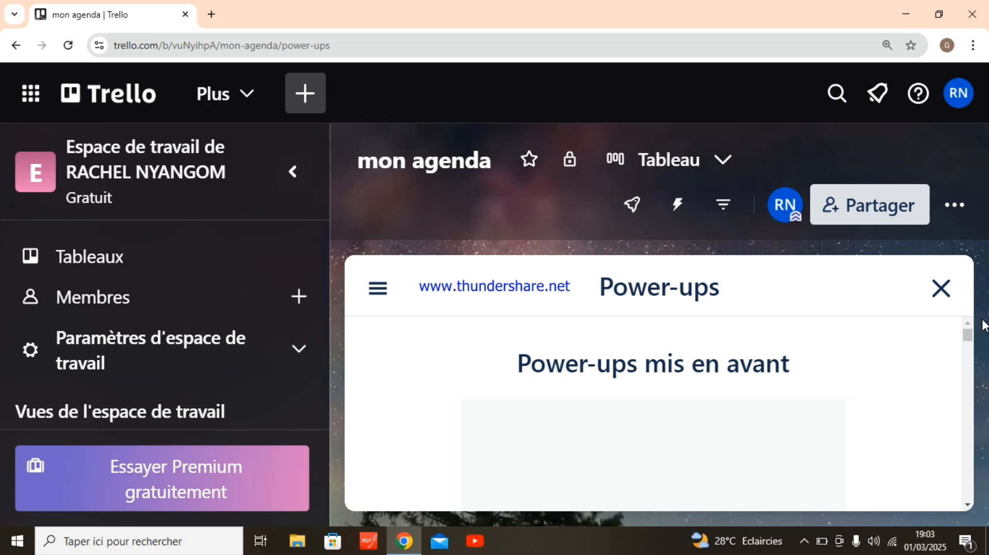
drag(970, 336, 970, 341)
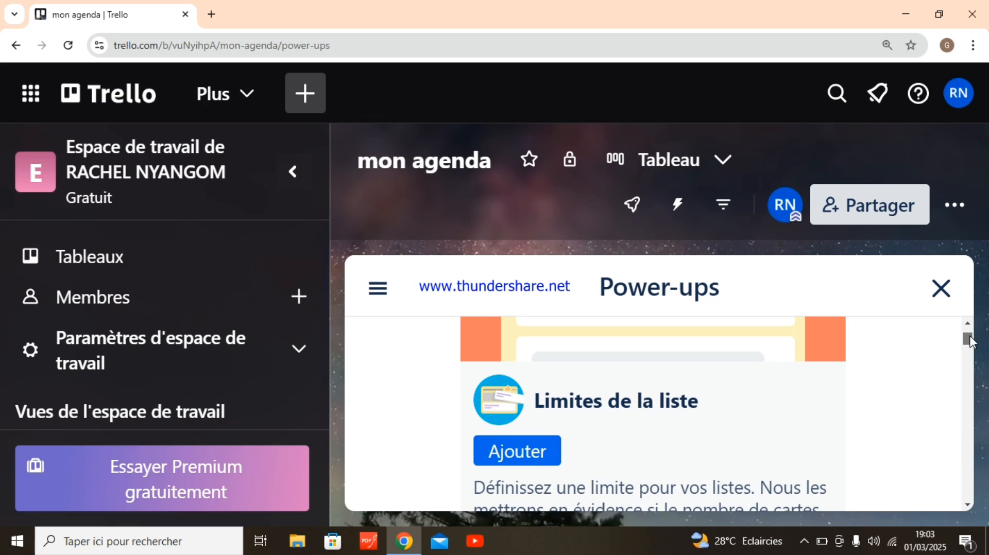
click(515, 460)
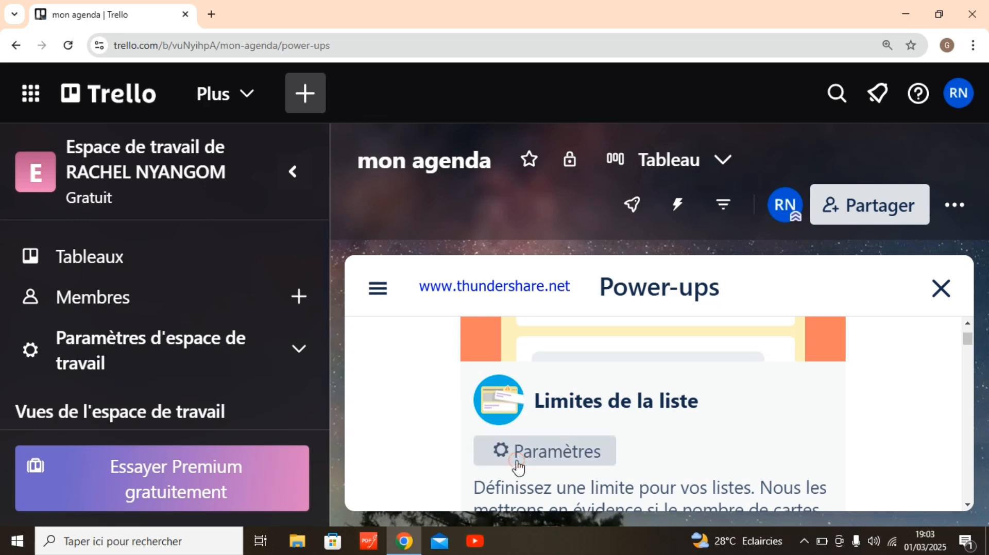
Step: View the settings options of the "Limites de la liste" Power-up and close them
click(597, 454)
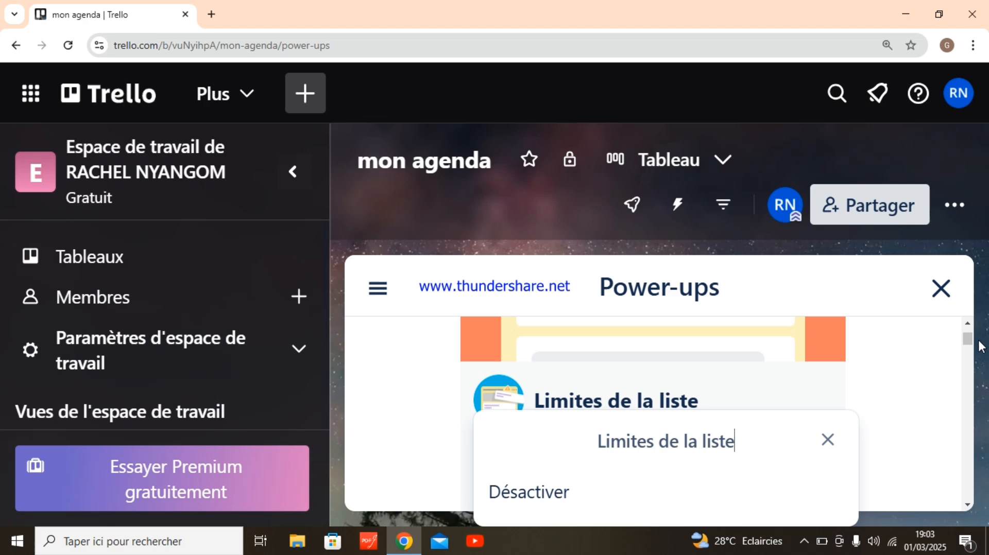
mouse_move(967, 338)
mouse_down()
mouse_move(974, 359)
mouse_move(970, 342)
mouse_up()
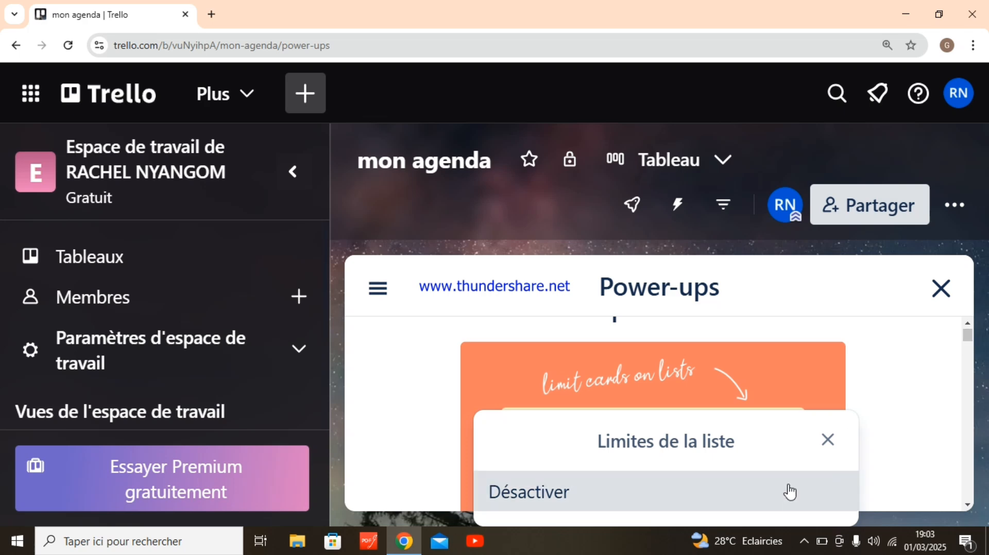
click(833, 444)
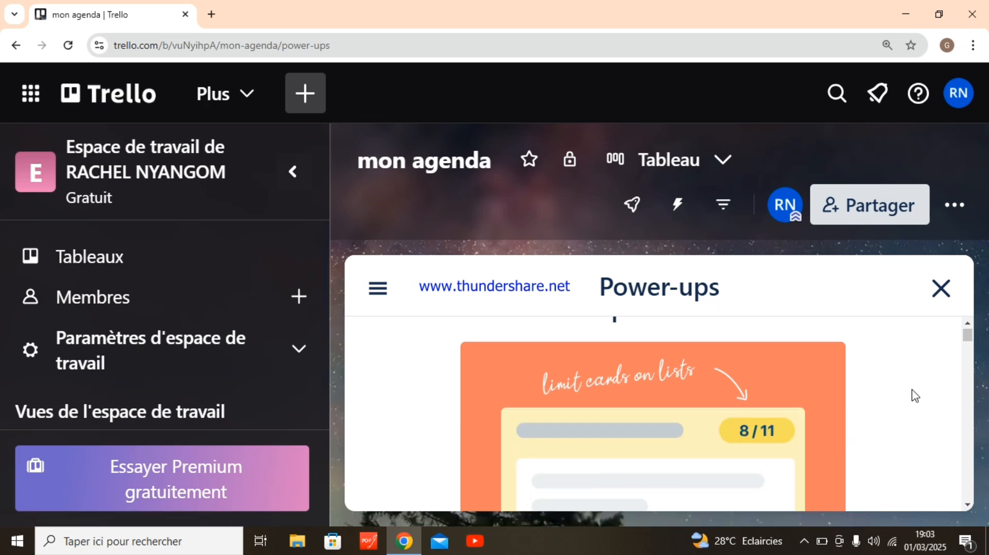
Step: Add the "Card Dependencies by Screenful" Power-up to the board and close the Power-ups directory
drag(968, 341, 968, 353)
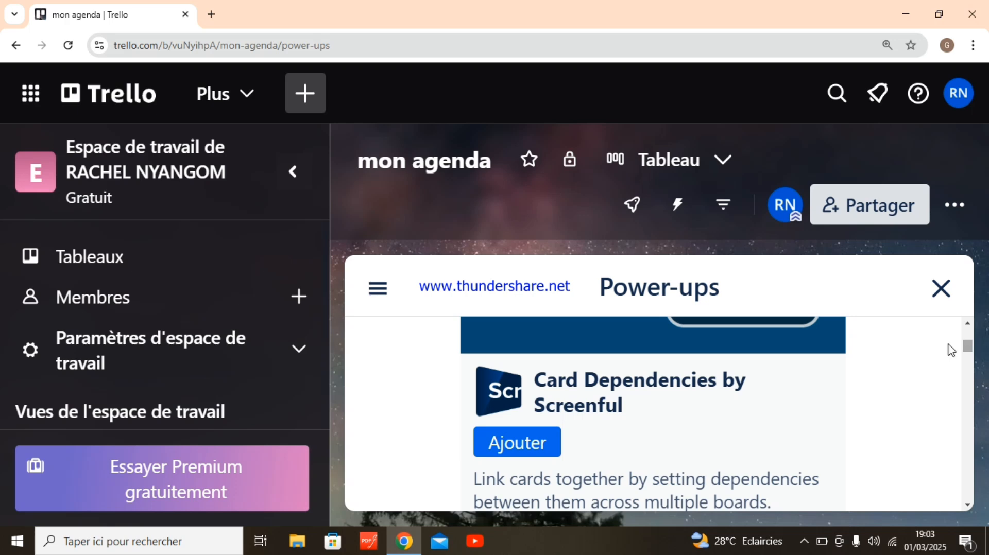
click(546, 442)
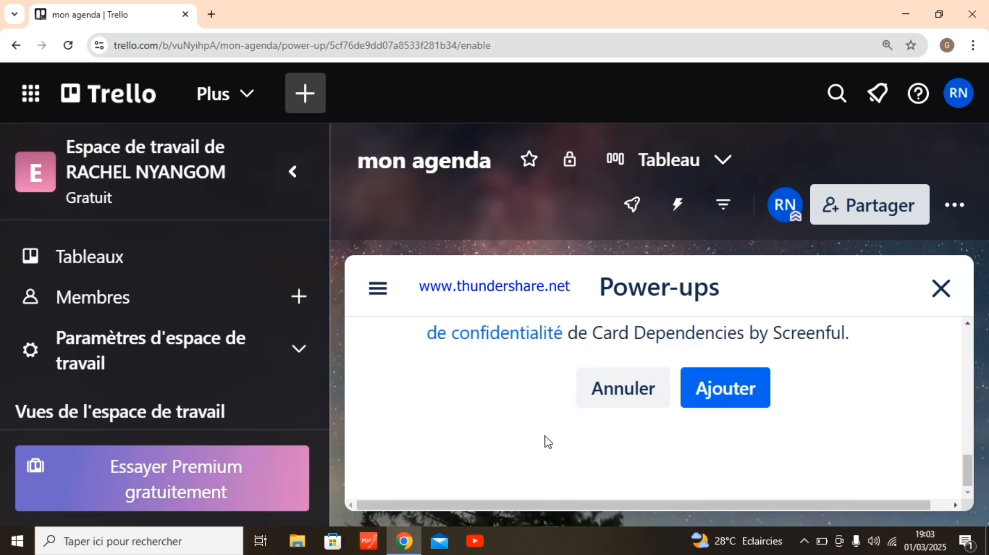
click(721, 389)
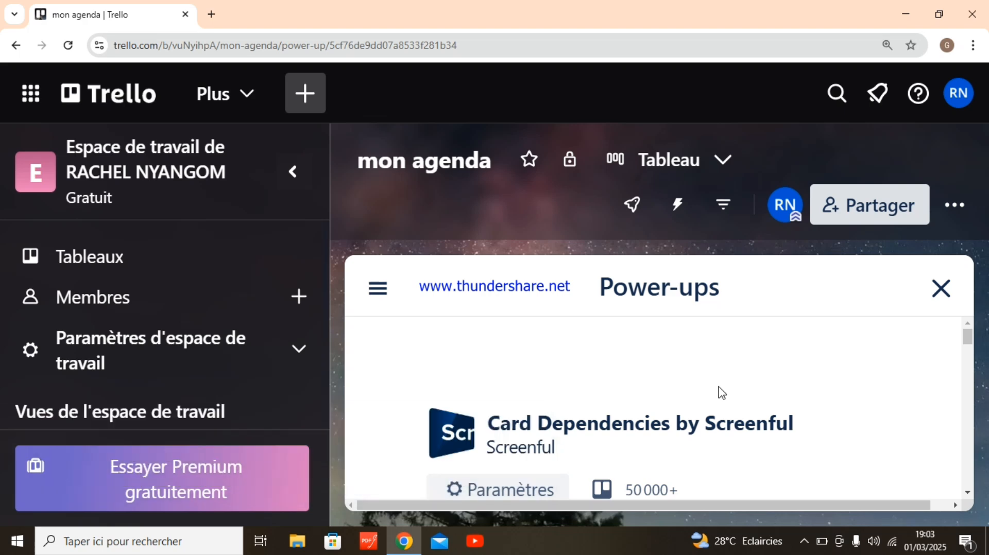
click(949, 293)
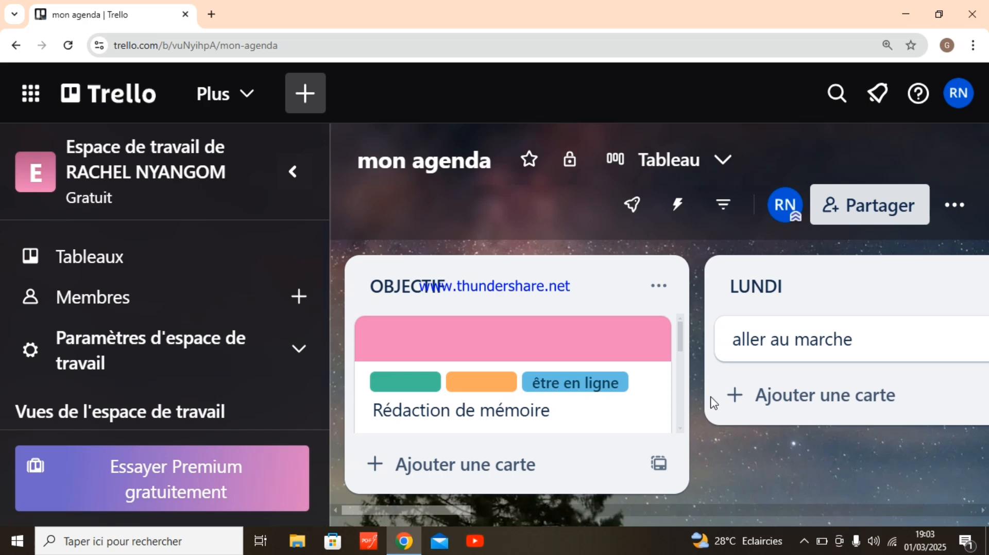
Step: Add a card titled "faire me sport" at the end of the OBJECTIF list
drag(685, 350, 687, 399)
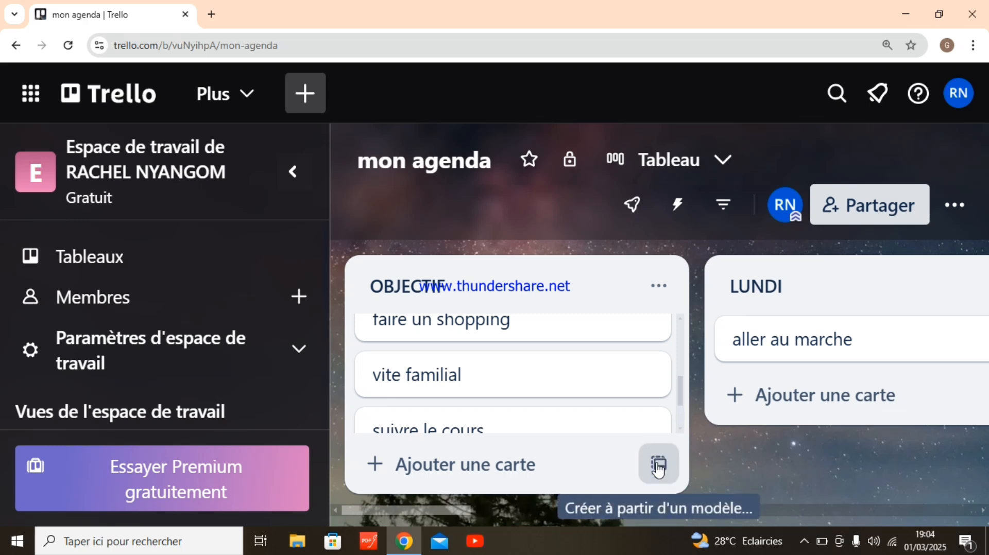
click(570, 483)
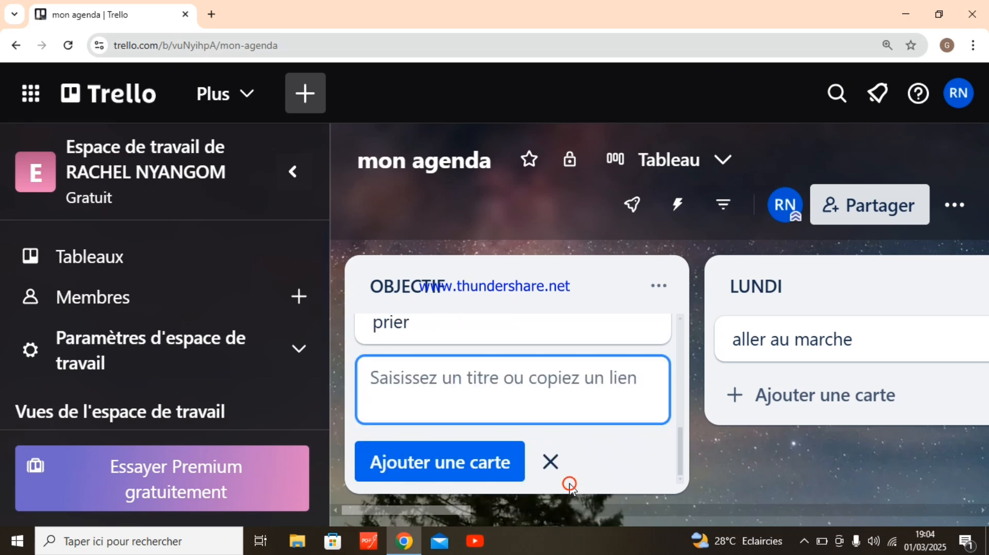
click(422, 390)
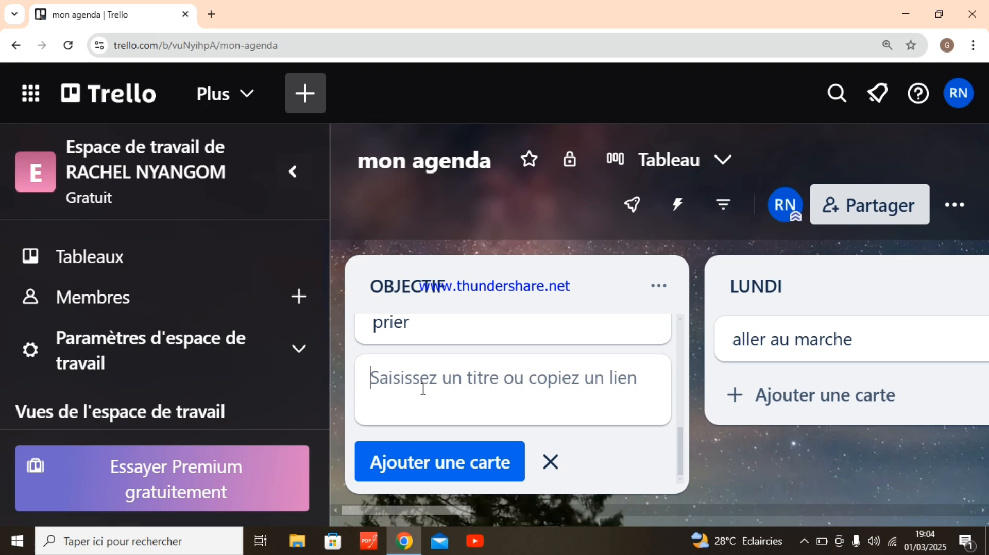
text(f)
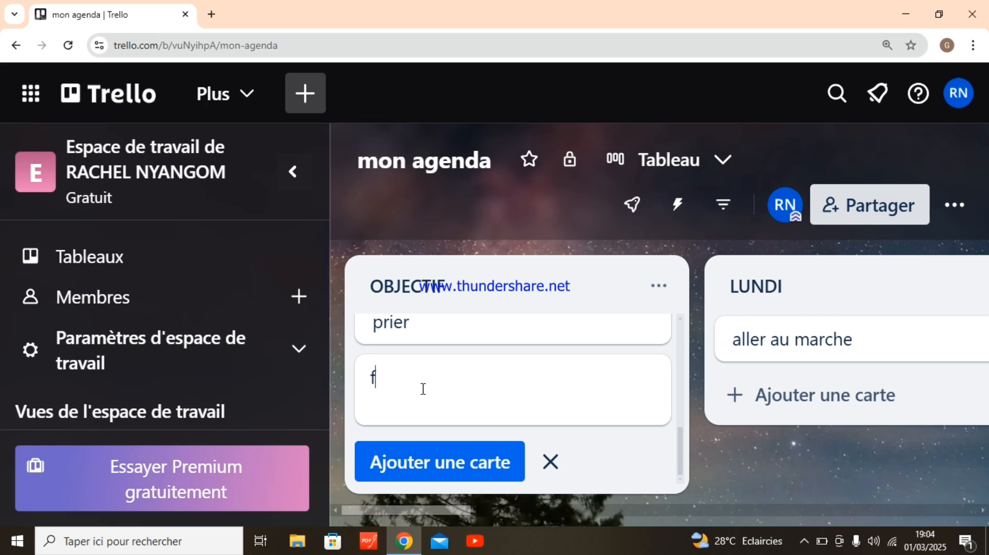
text(aire me sport)
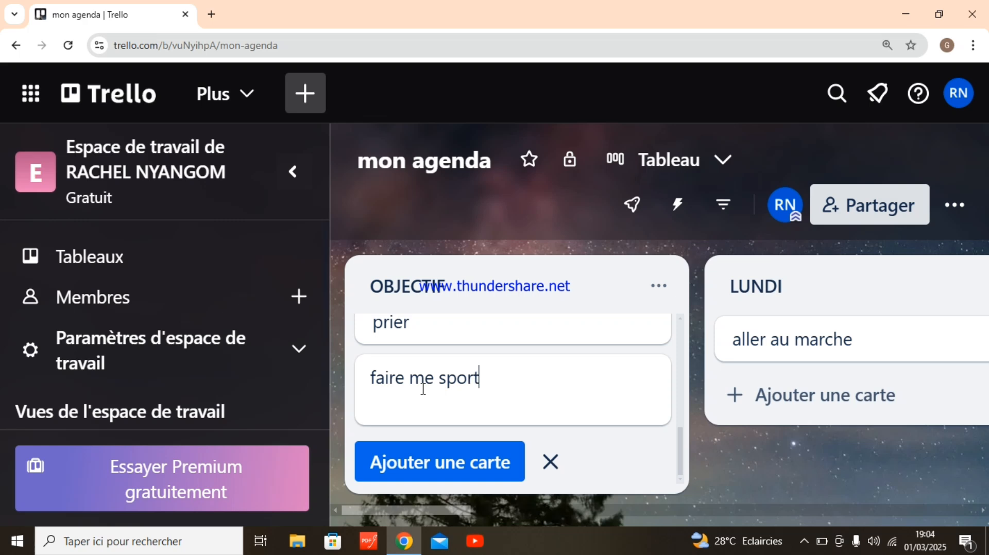
click(450, 470)
click(450, 470)
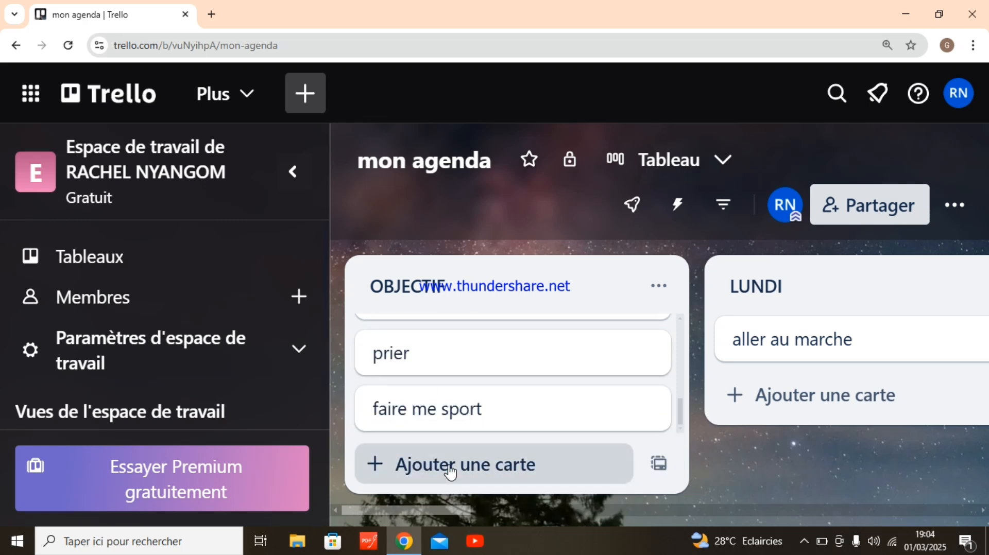
click(15, 47)
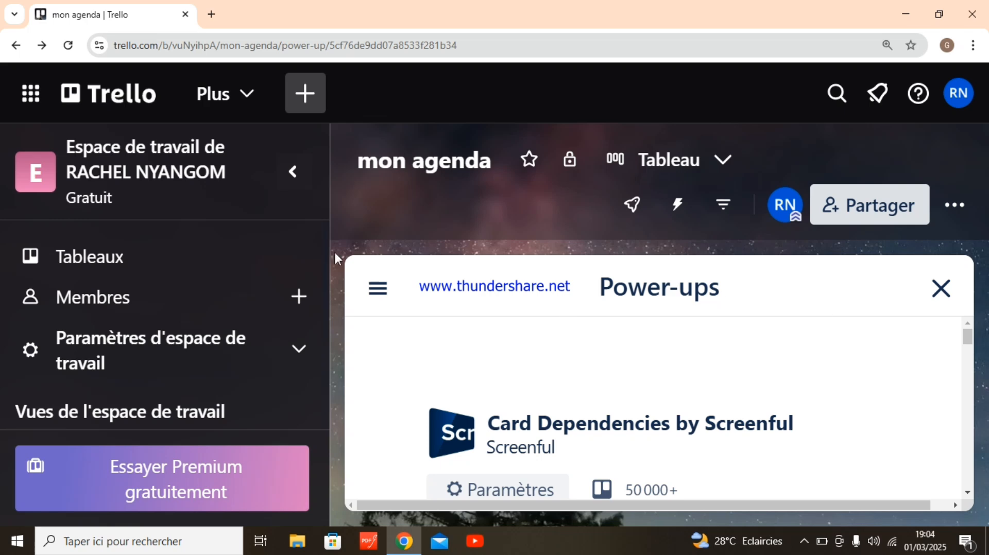
click(15, 48)
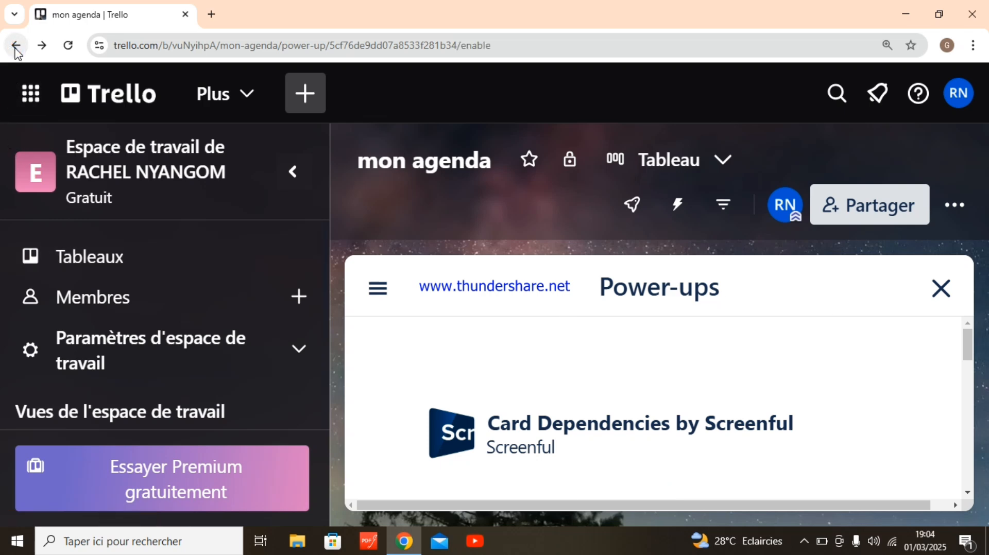
click(16, 48)
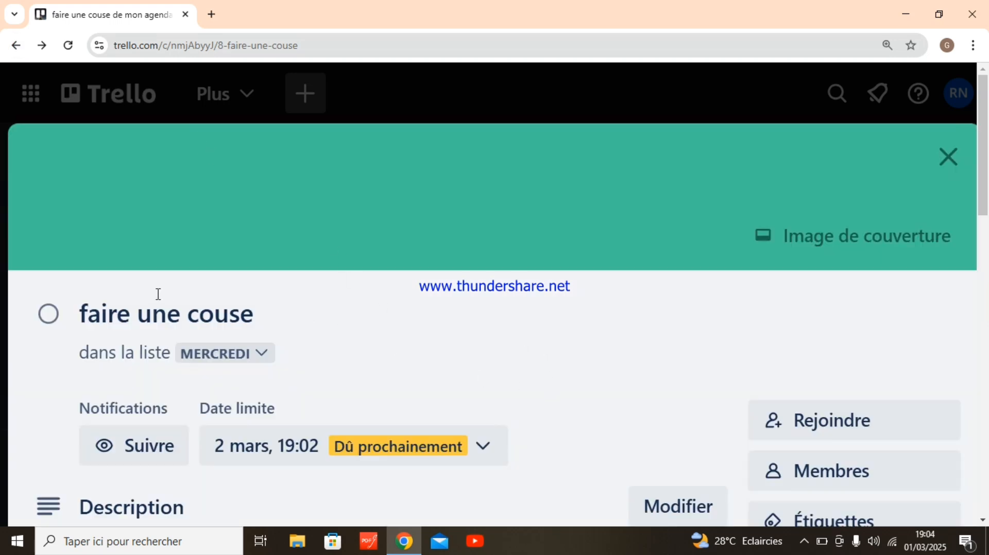
click(15, 47)
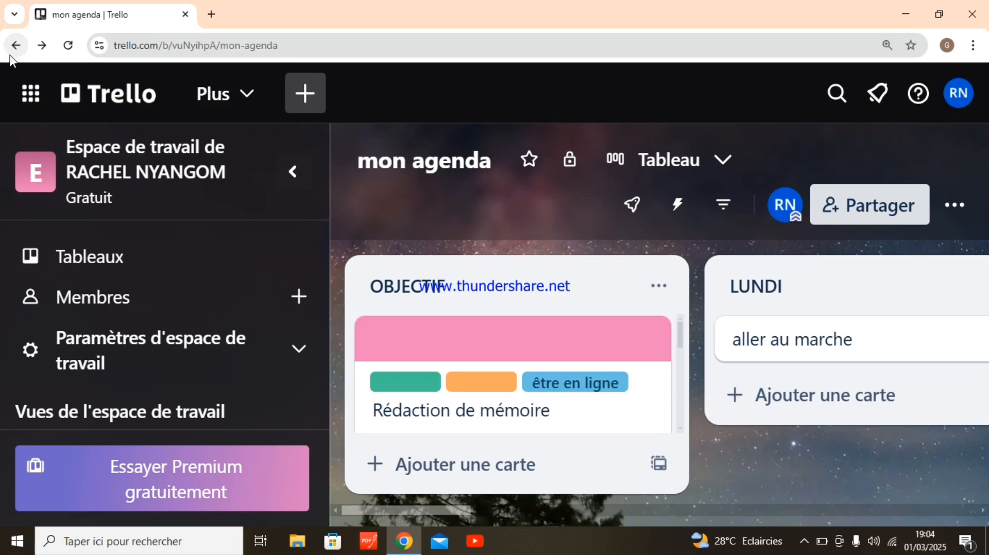
Step: Open the dates of the "aller au marche" card in the LUNDI list and set its due date to 6/03/2025
click(795, 322)
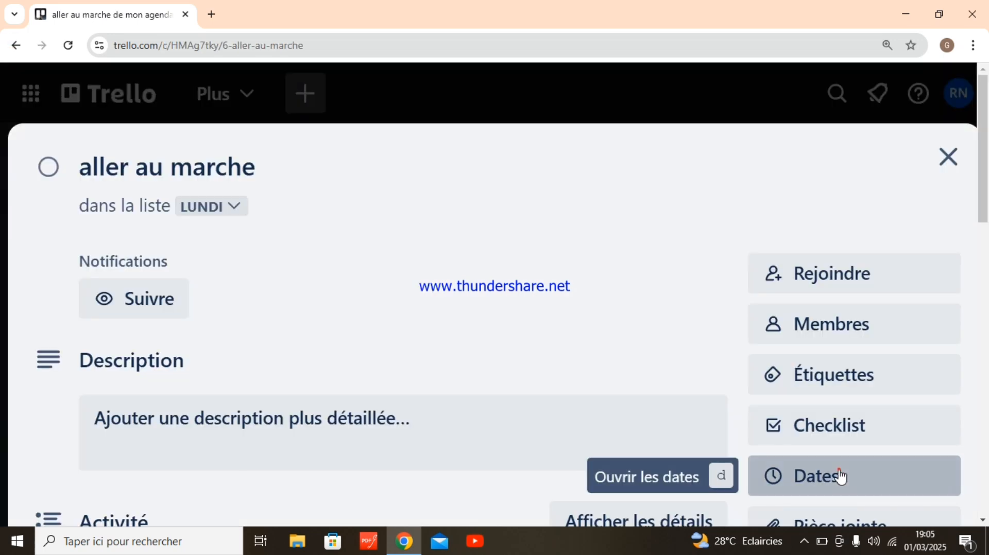
click(839, 475)
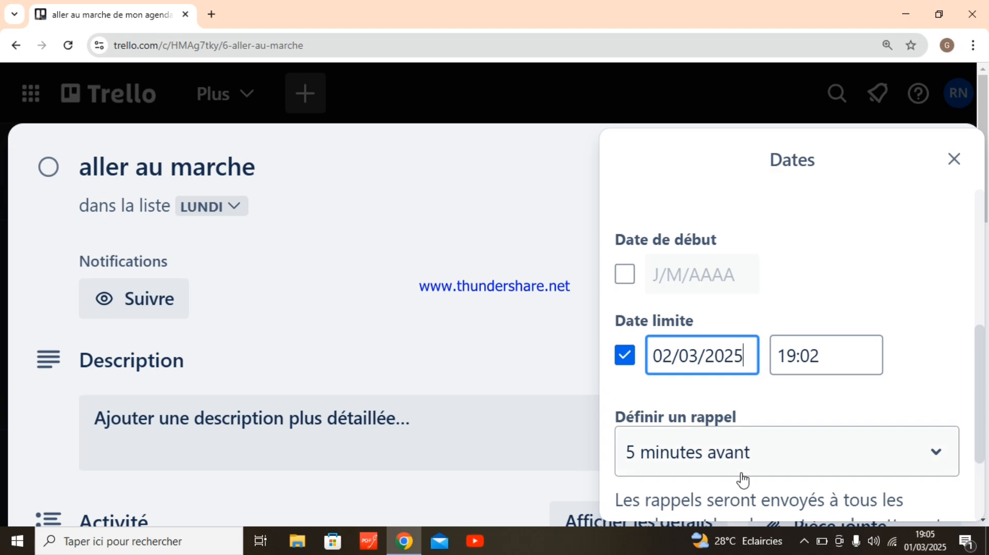
click(984, 416)
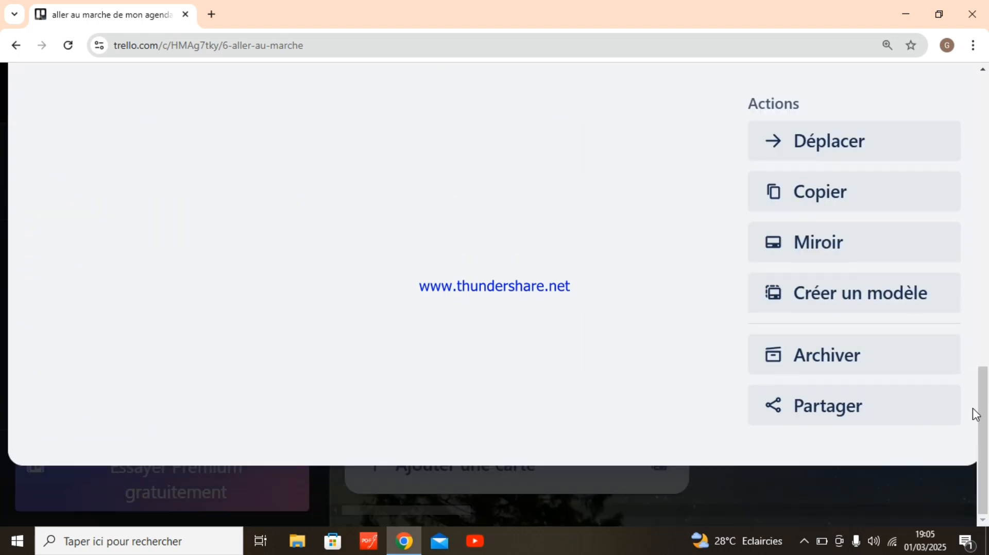
drag(981, 413, 957, 286)
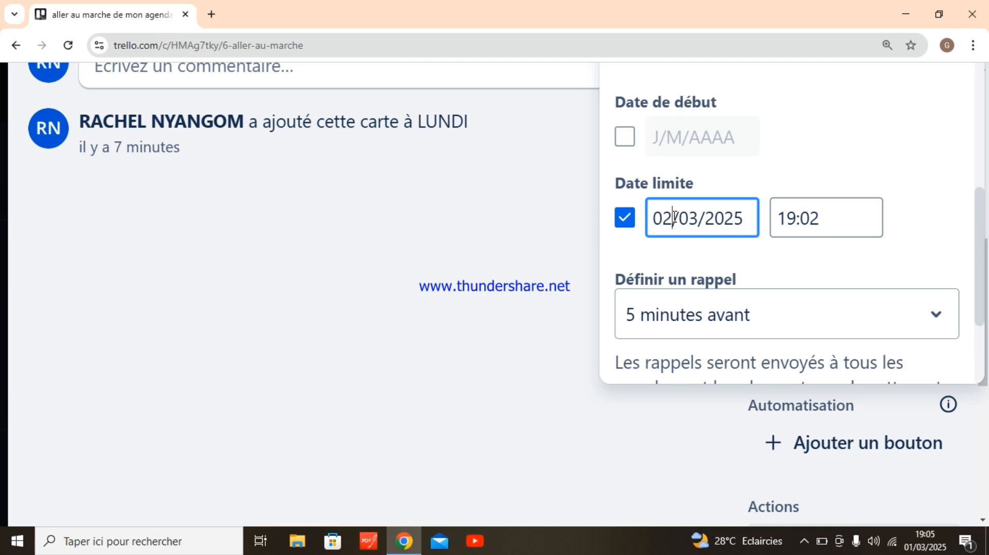
key(BackSpace)
key(BackSpace)
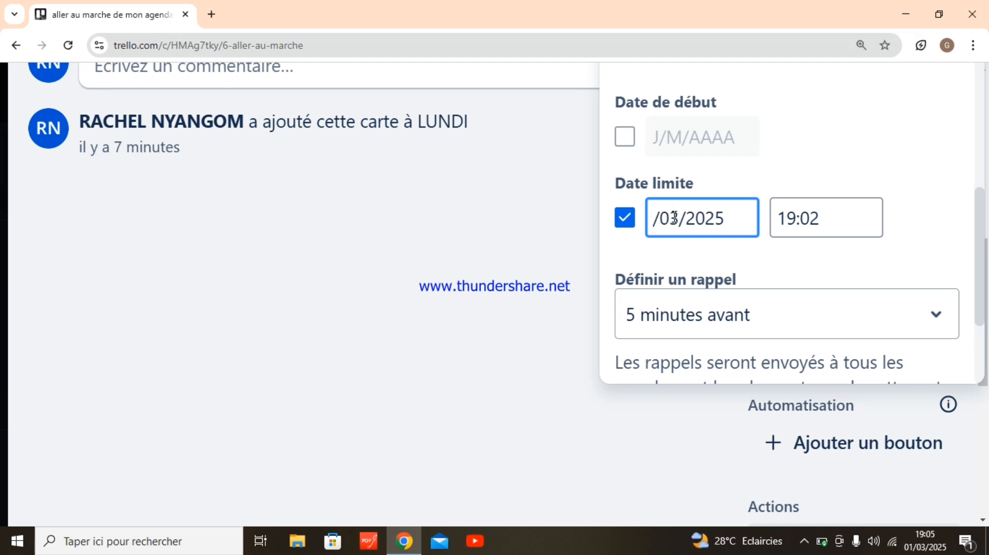
text(6)
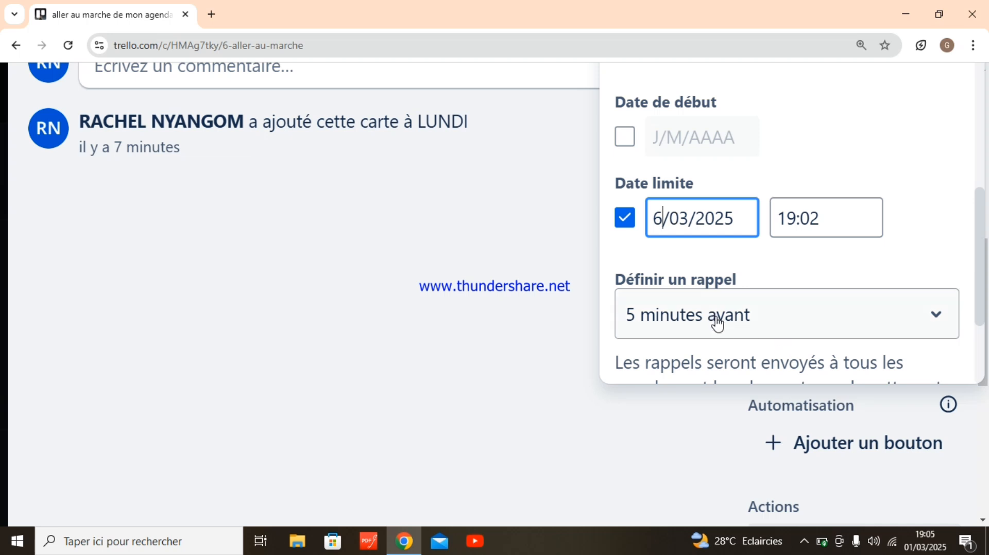
Step: Set the card's reminder to "10 minutes avant", save the dates and return to the board
click(804, 332)
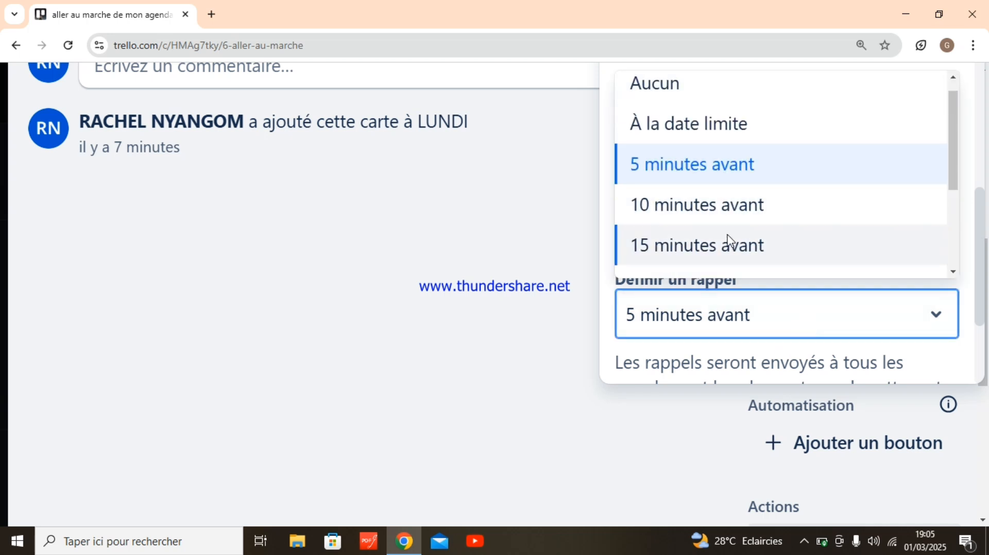
click(722, 212)
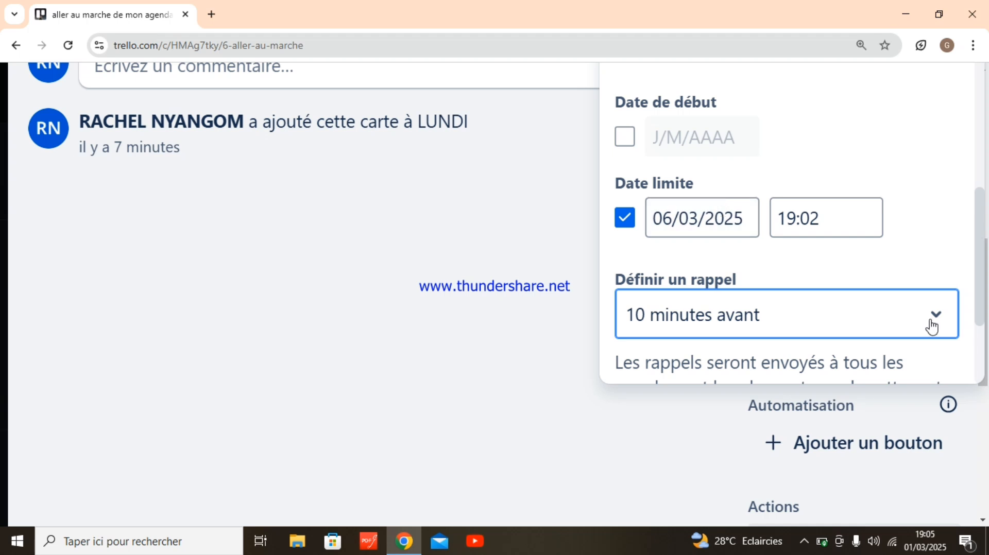
drag(981, 303, 984, 343)
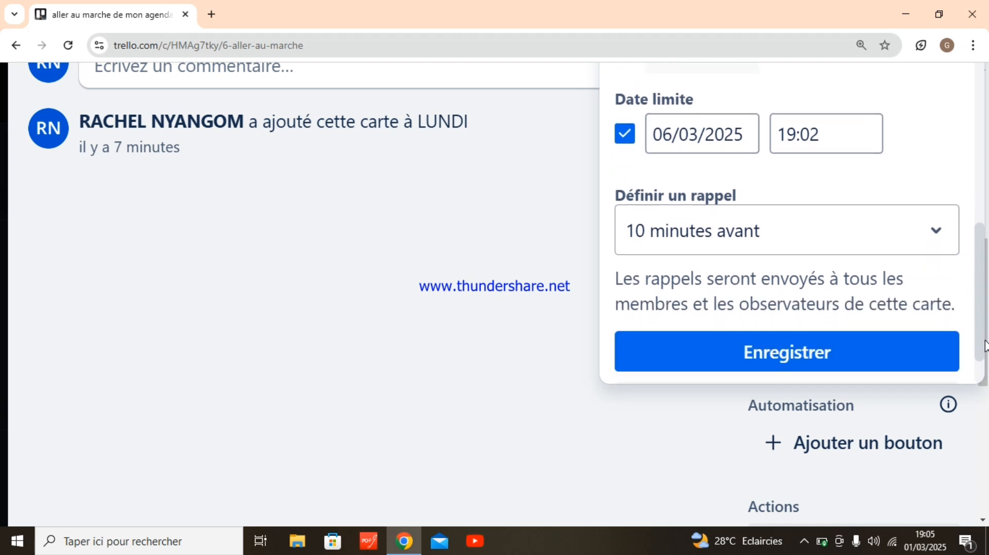
click(858, 340)
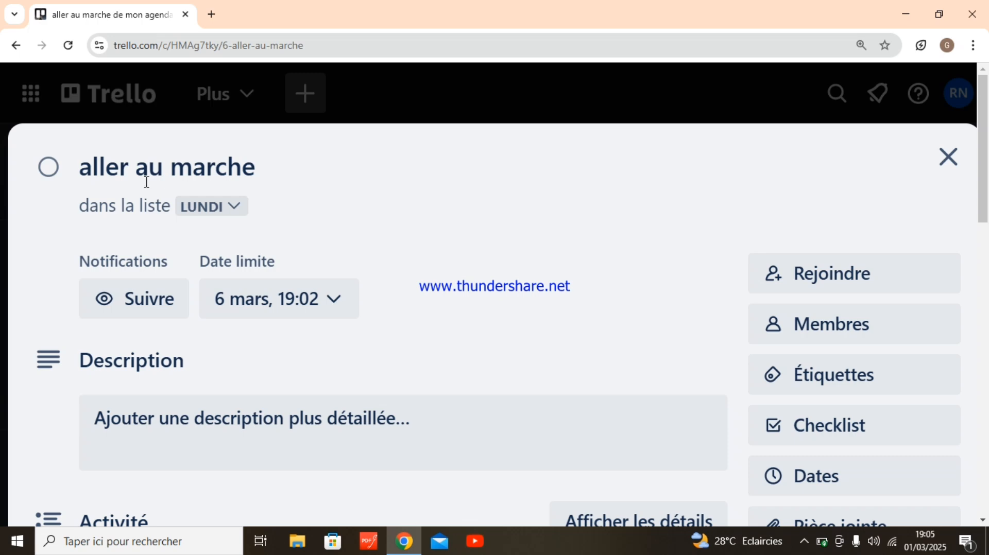
click(12, 46)
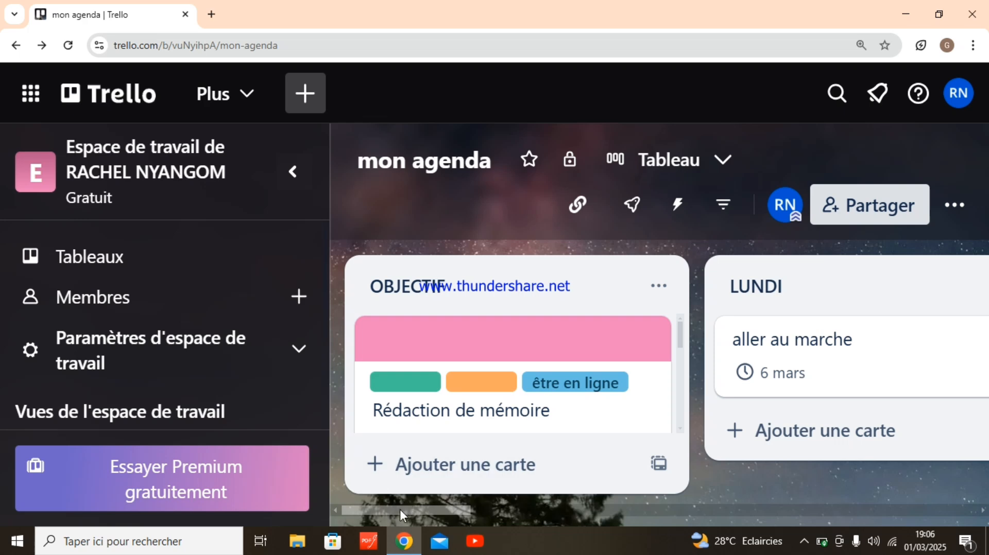
mouse_move(400, 508)
mouse_down()
mouse_move(654, 512)
mouse_move(460, 518)
mouse_move(620, 524)
mouse_move(394, 521)
mouse_up()
drag(389, 522, 354, 479)
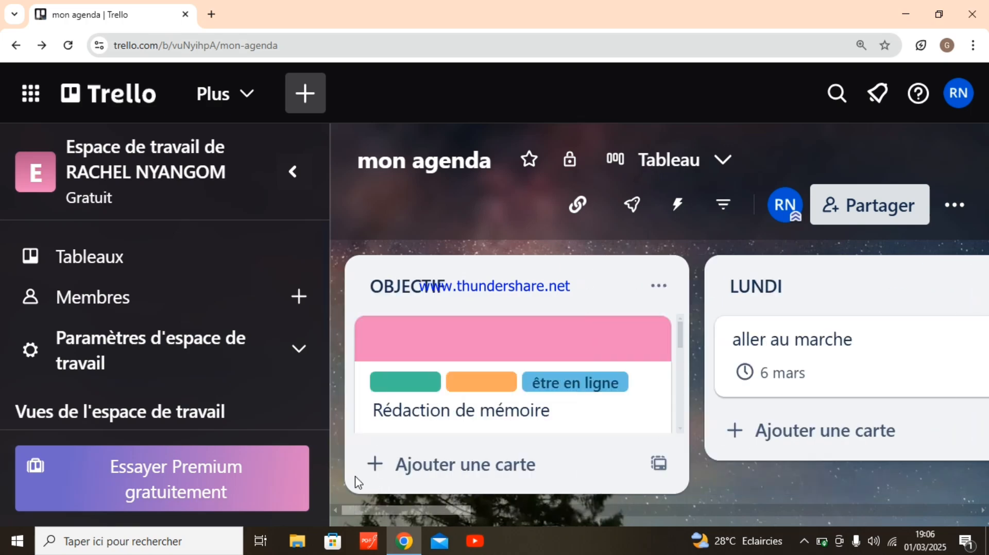